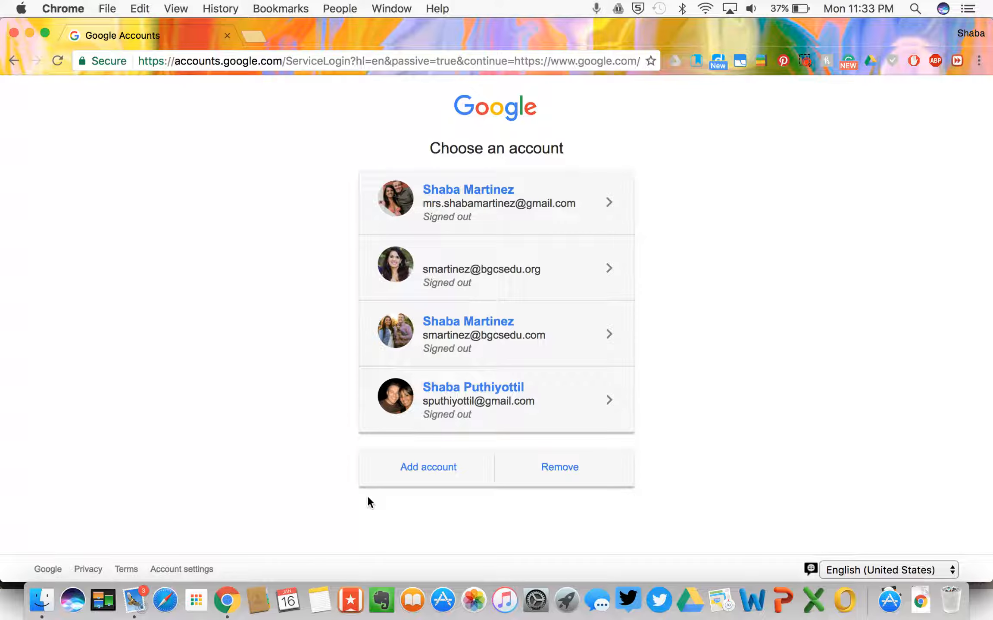
# Step: Sign in to Google with the school district account using its saved password
pyautogui.click(433, 473)
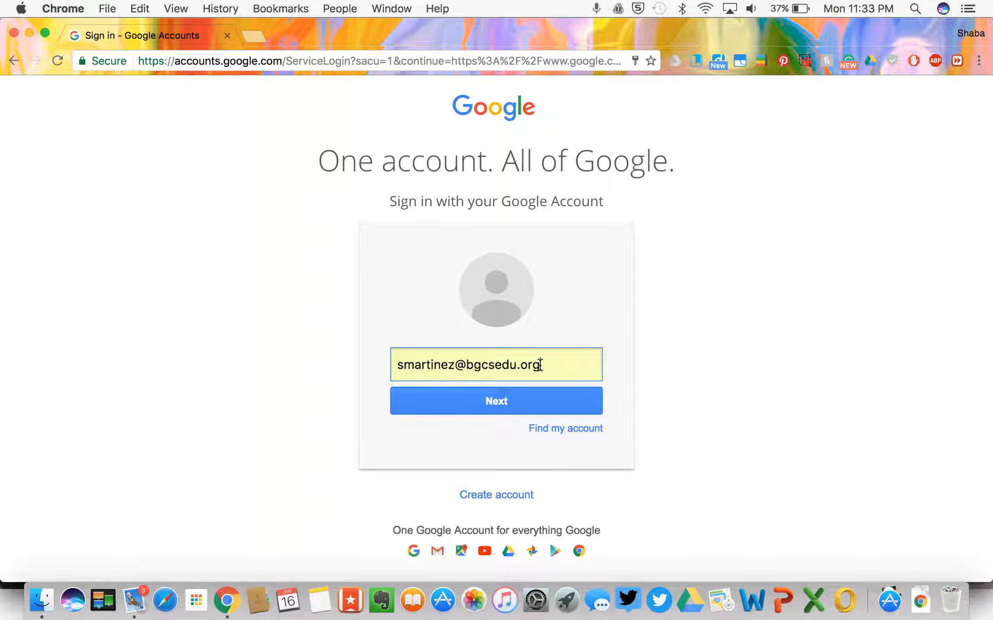
pyautogui.click(514, 402)
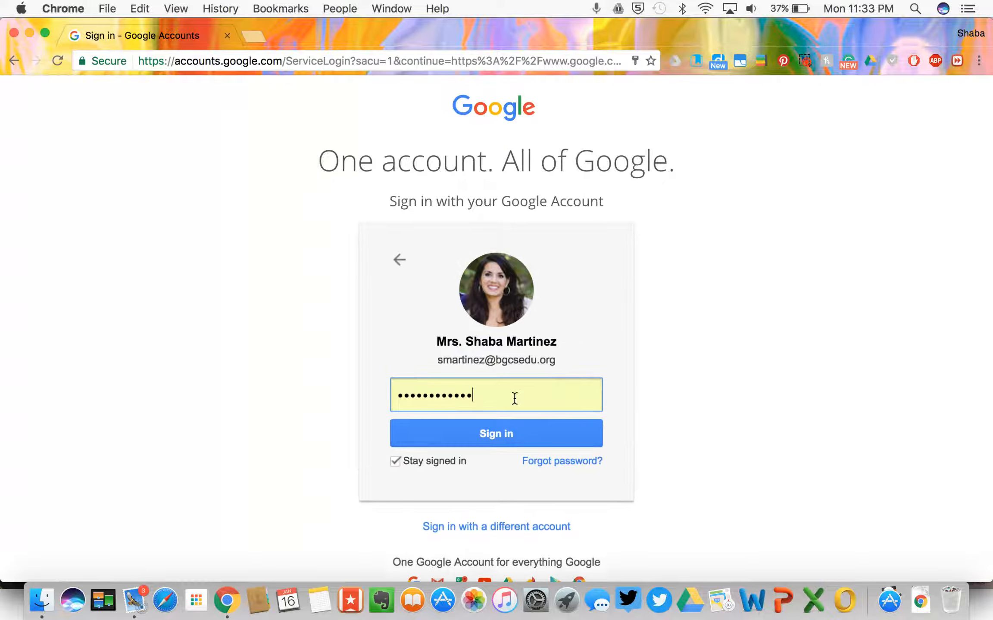
pyautogui.click(521, 433)
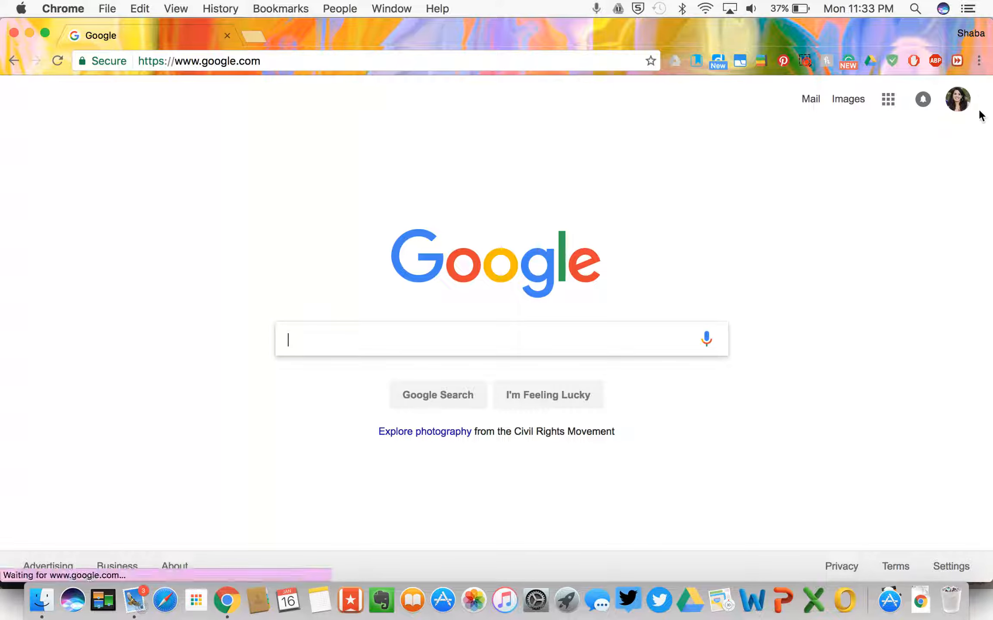
# Step: Open Google Drive from the Google apps grid
pyautogui.click(888, 103)
pyautogui.click(870, 499)
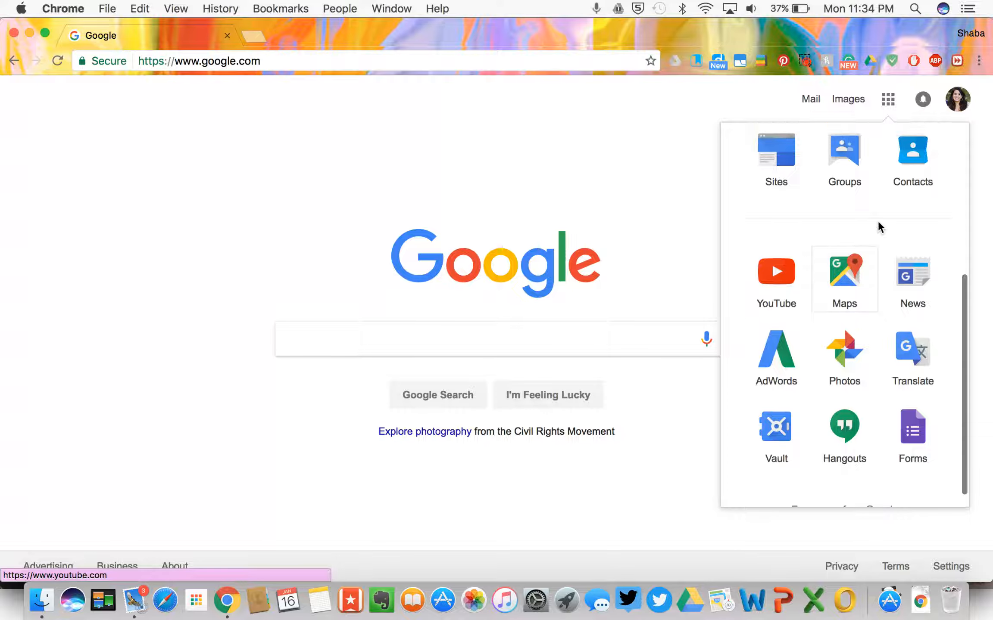
pyautogui.scroll(6, 878, 222)
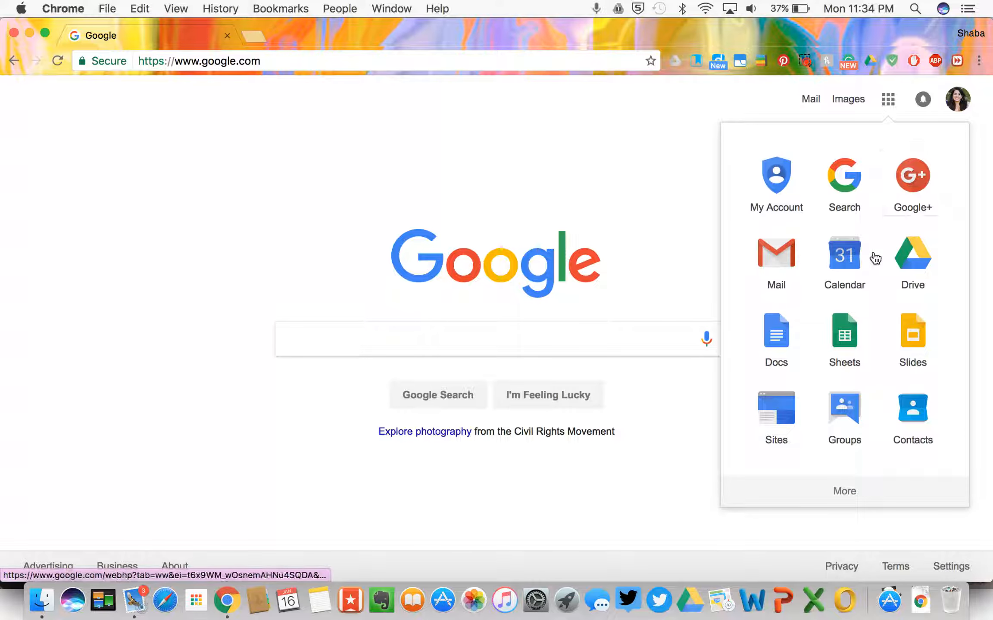
pyautogui.scroll(-8, 881, 371)
pyautogui.scroll(8, 881, 371)
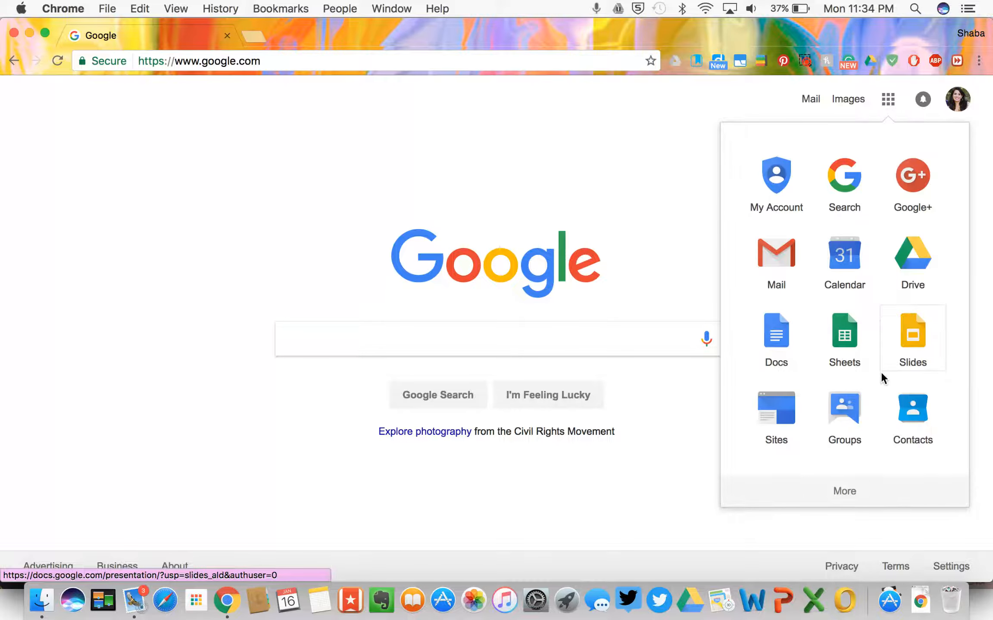
pyautogui.click(911, 263)
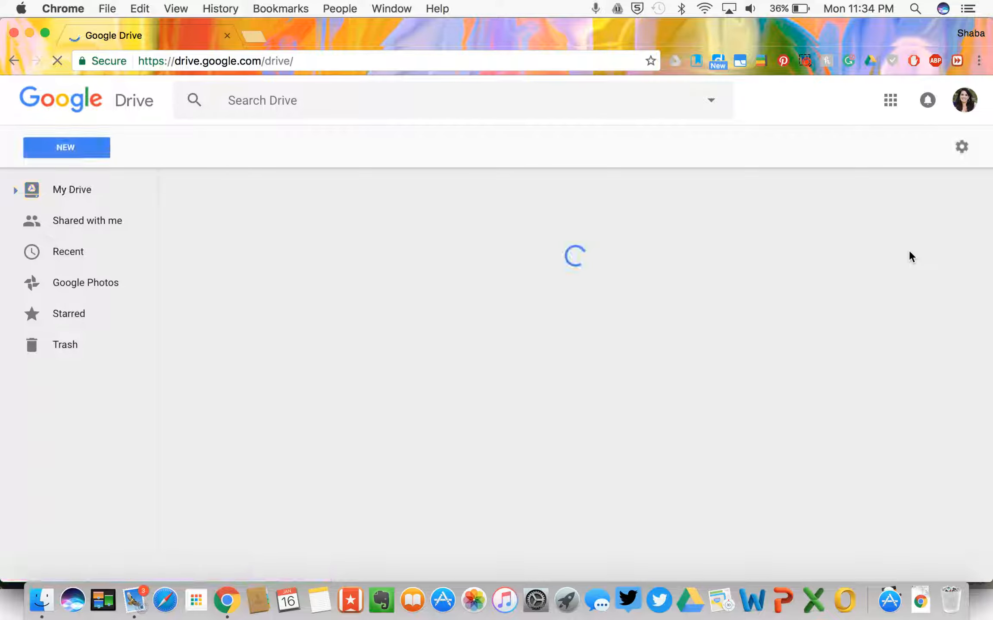
# Step: Launch Google Classroom from the additional Google apps in the grid
pyautogui.click(890, 103)
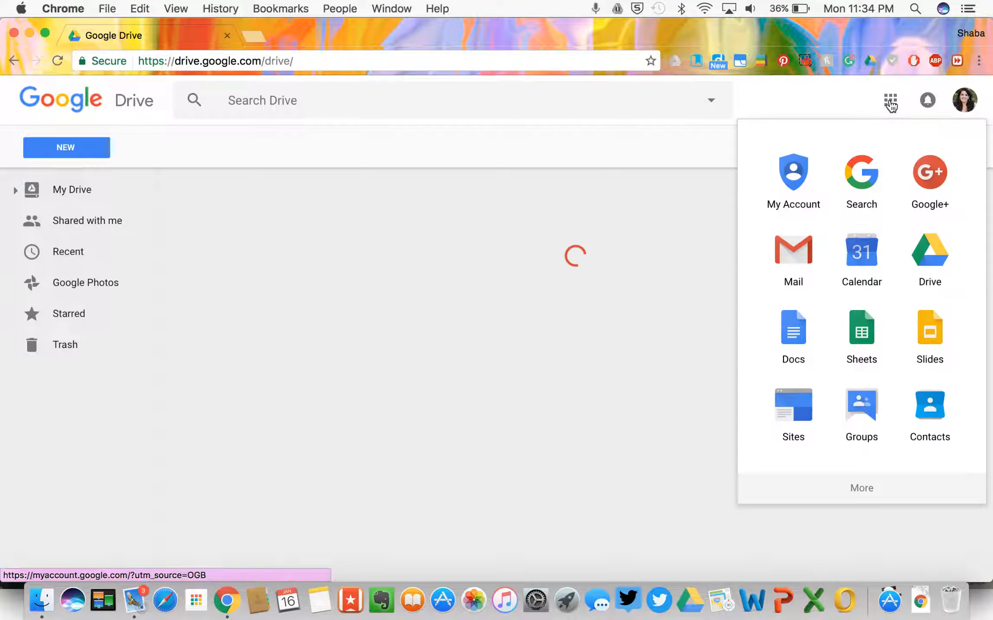
pyautogui.click(860, 491)
pyautogui.scroll(-5, 864, 431)
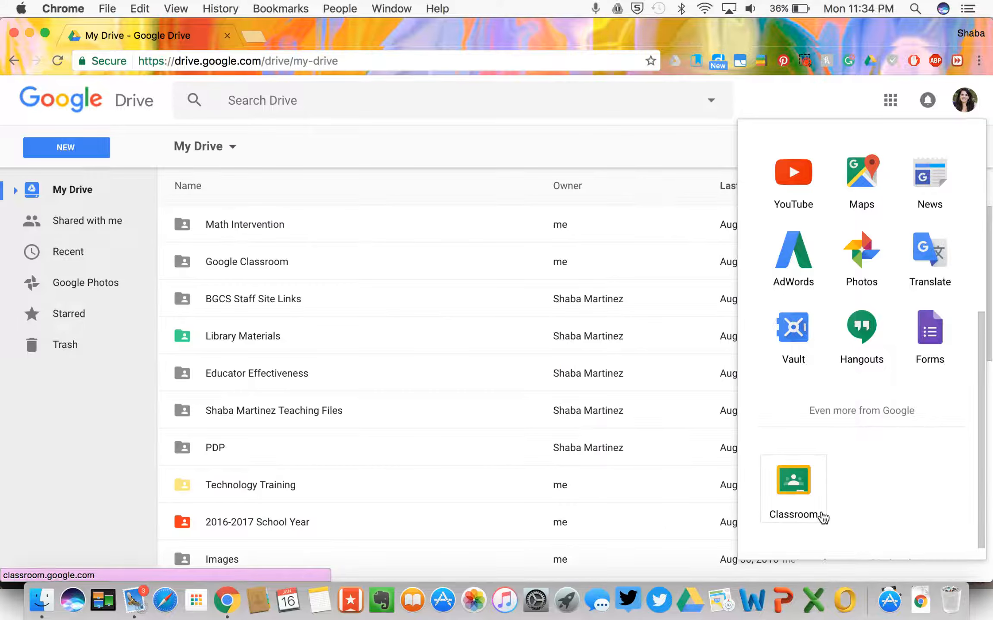
pyautogui.click(821, 516)
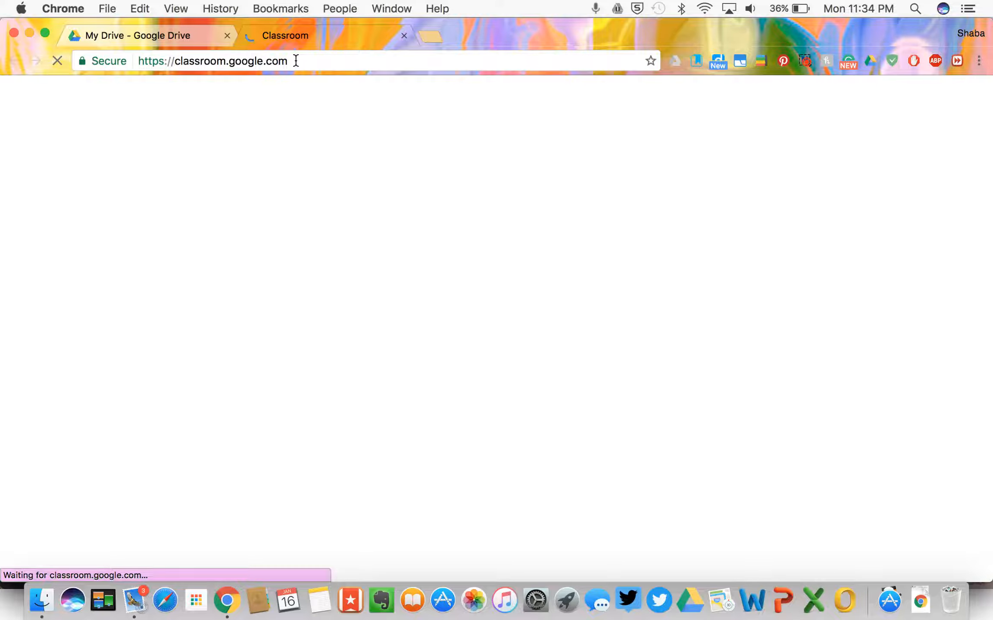
# Step: Return from the loading Classroom page to the home page listing all five classes
pyautogui.moveTo(296, 61); pyautogui.dragTo(177, 57)
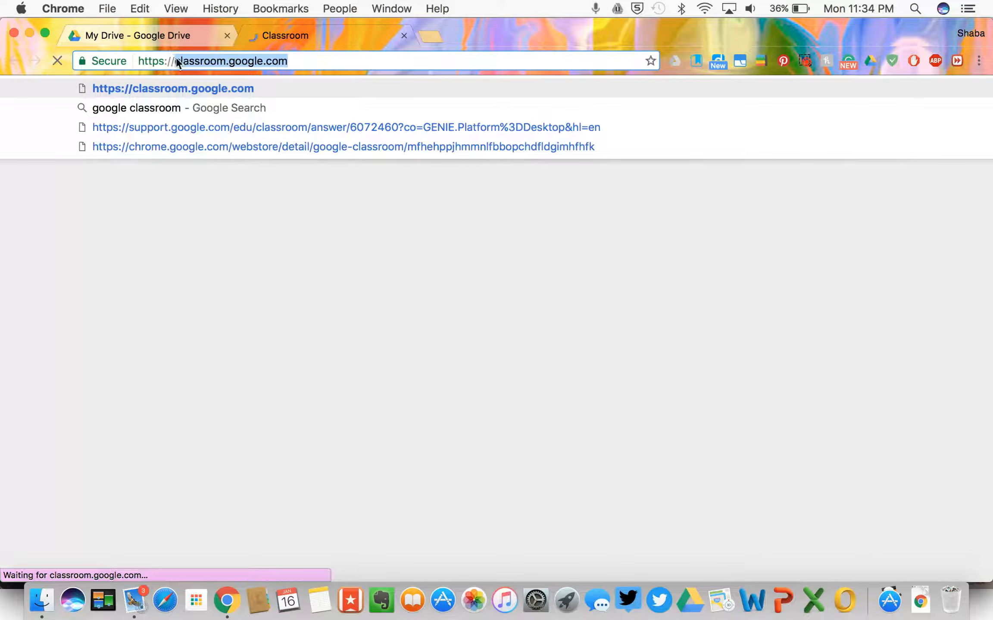
pyautogui.click(321, 61)
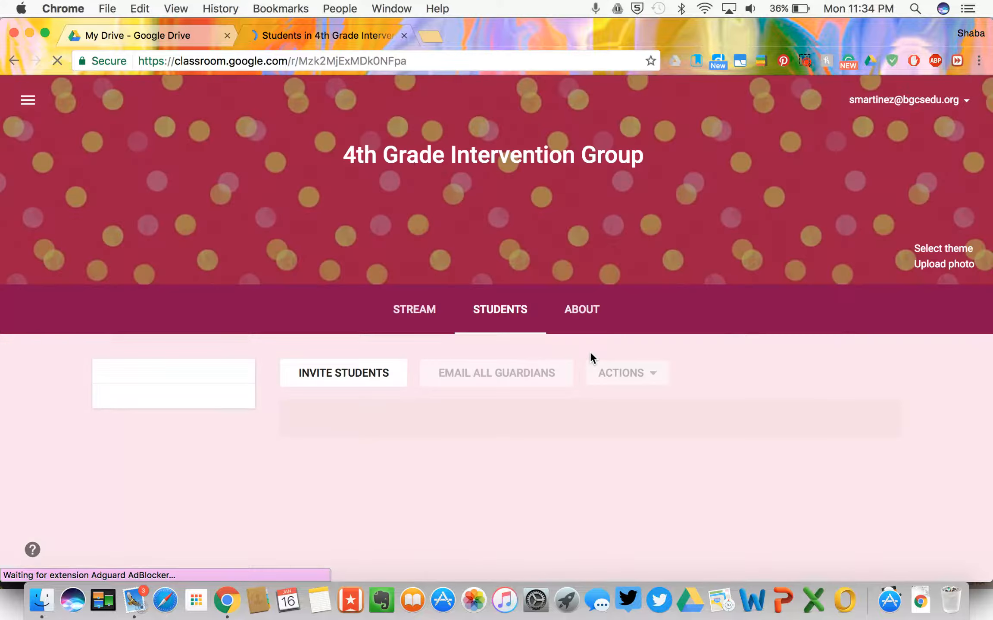
pyautogui.click(14, 61)
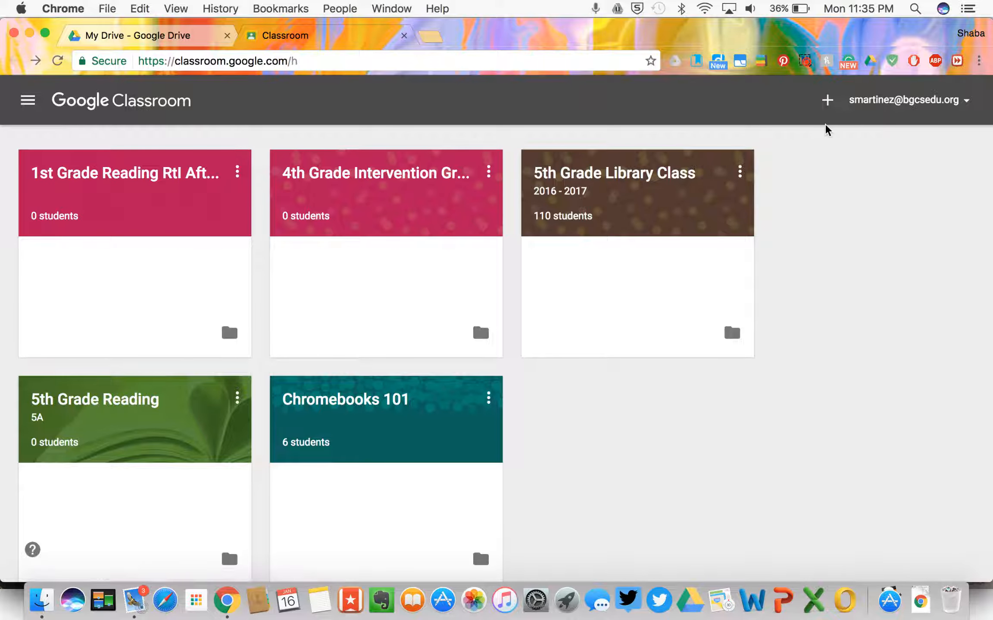
pyautogui.click(827, 102)
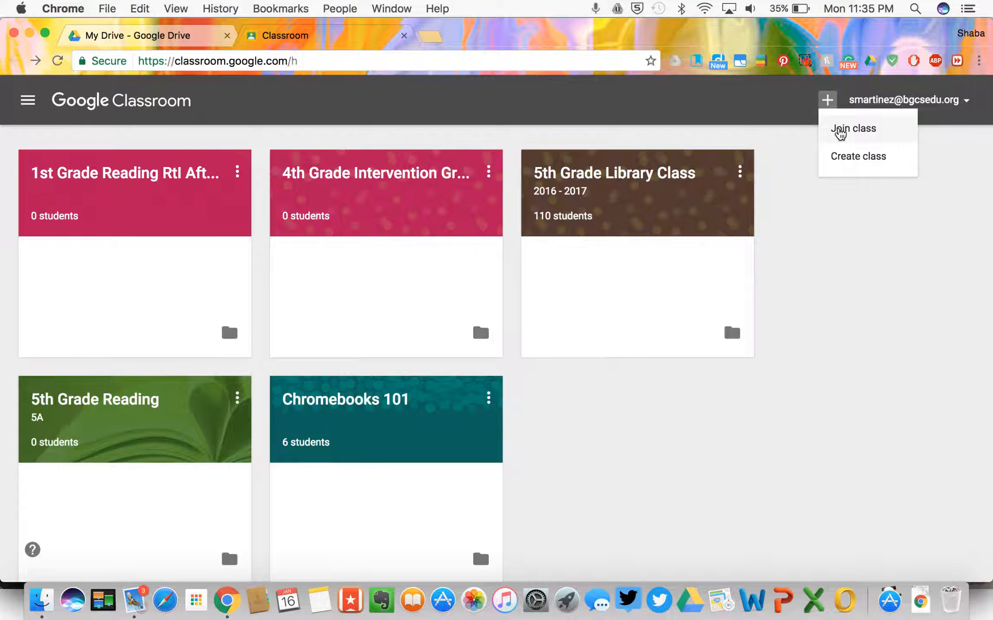
# Step: Create the class '3rd Grade Afterschool Reading RtI Group', leaving Section and Subject empty
pyautogui.click(839, 168)
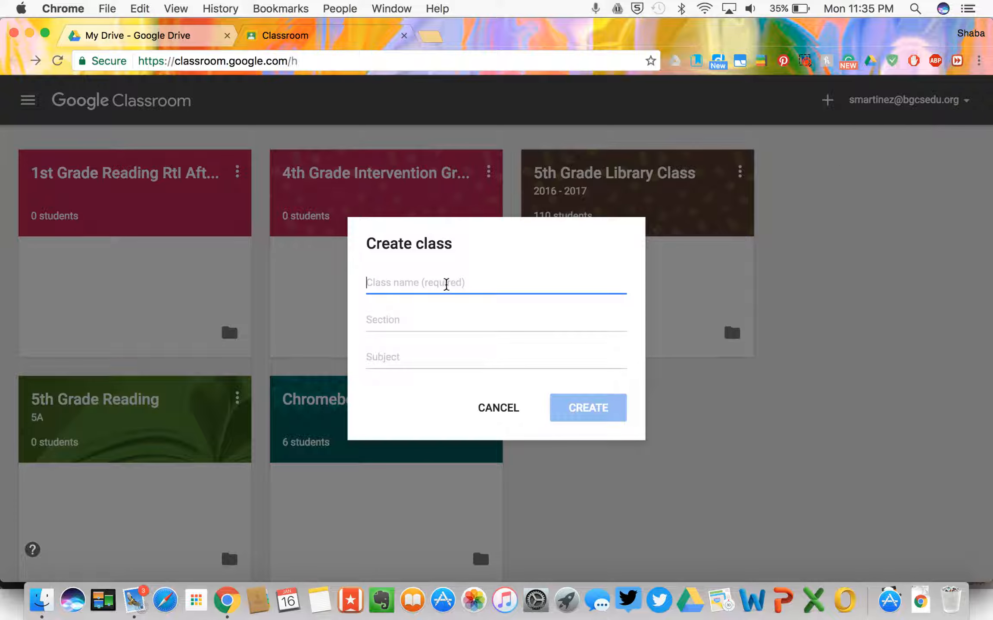
pyautogui.write('3rd ')
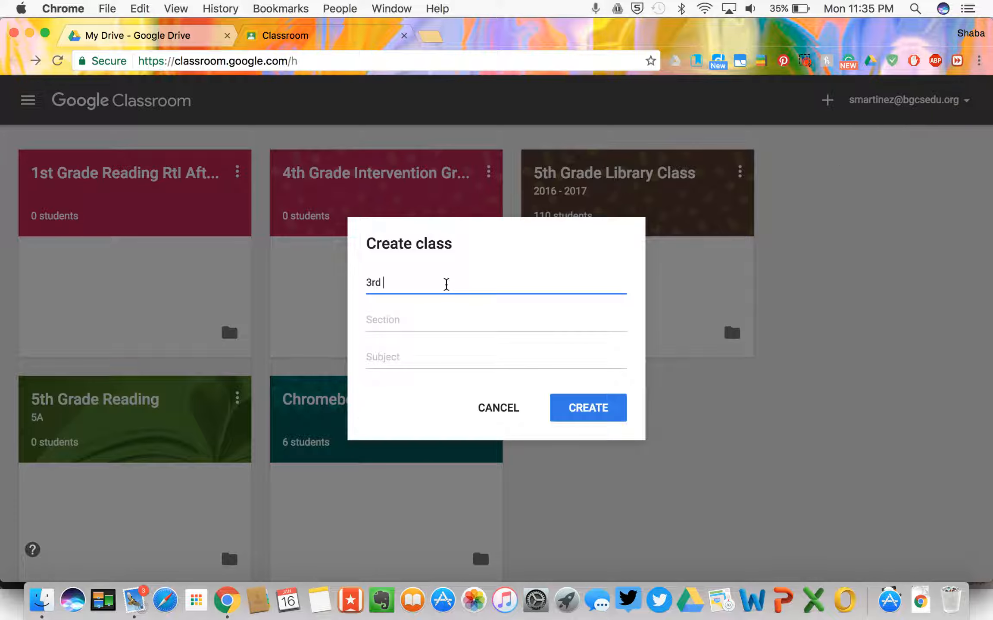
pyautogui.write('Grade Af')
pyautogui.press('BackSpace')
pyautogui.press('BackSpace')
pyautogui.write('Afterschool Reading RtI G')
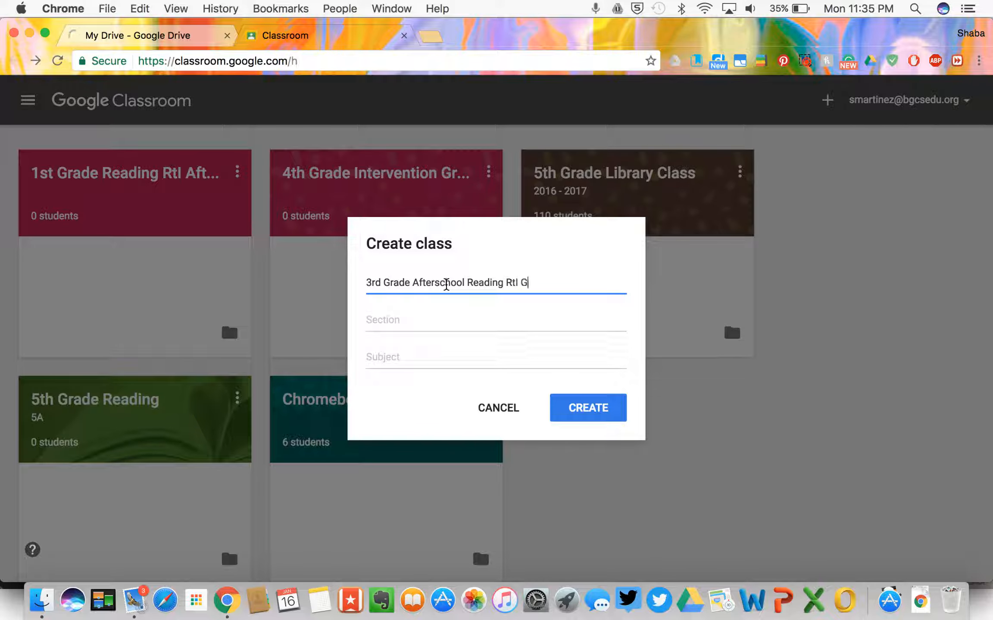
pyautogui.write('roup')
pyautogui.click(502, 321)
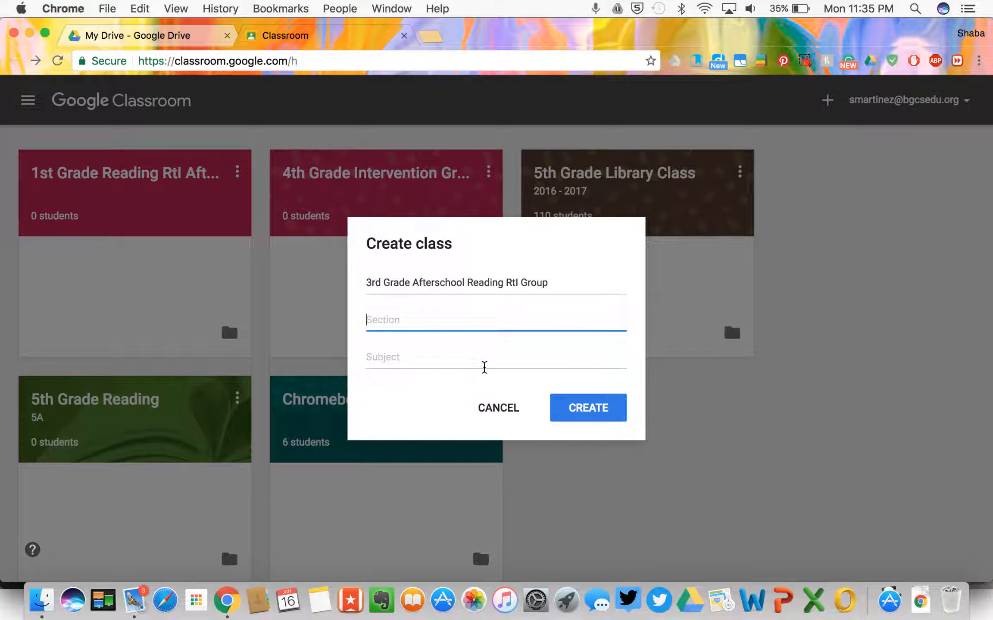
pyautogui.click(453, 355)
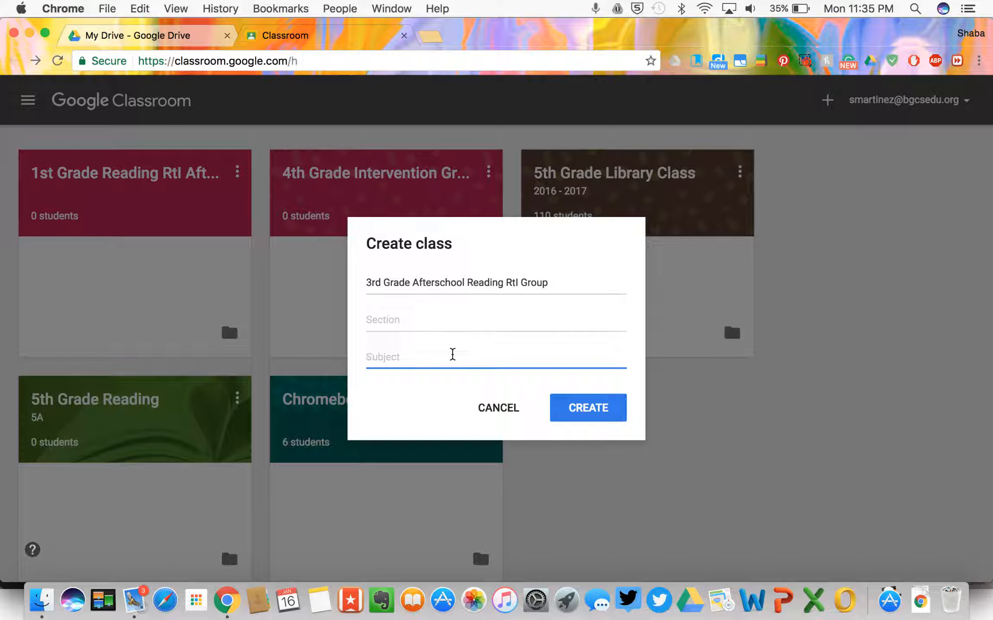
pyautogui.click(569, 403)
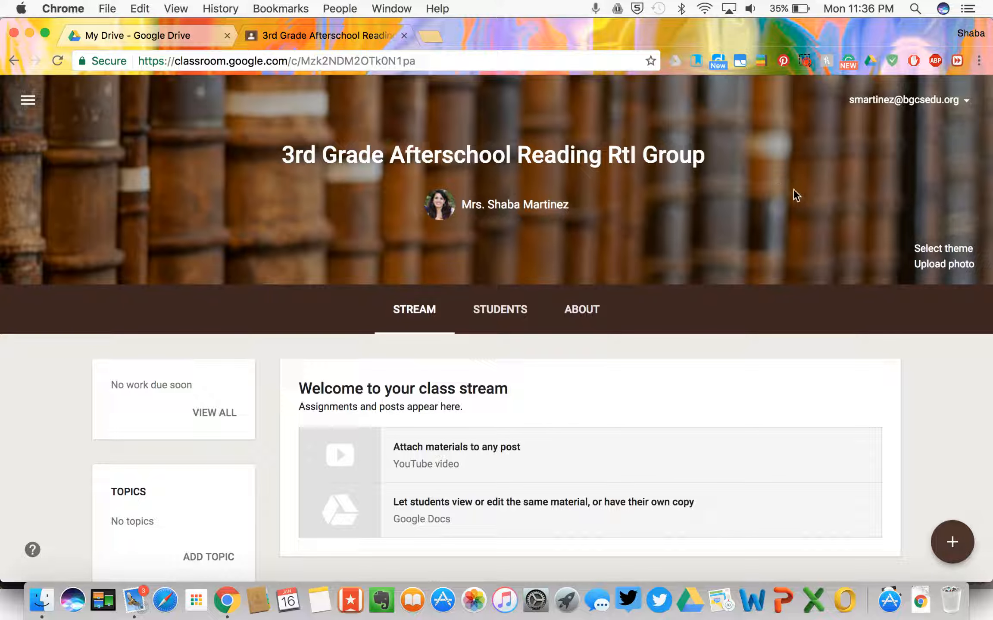
# Step: Apply the teal pattern from the Patterns themes to the class header
pyautogui.click(924, 253)
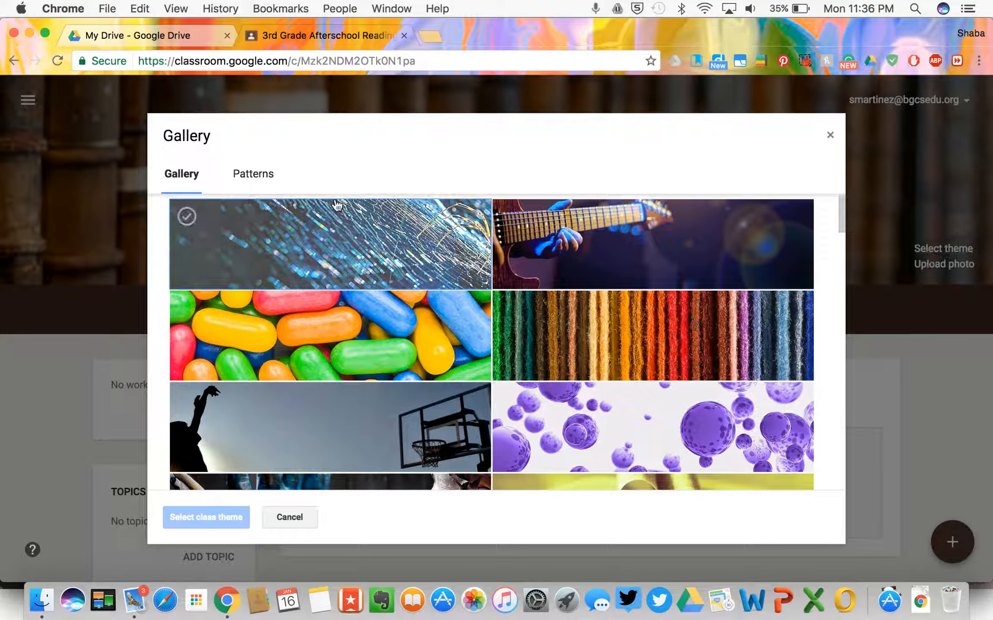
pyautogui.scroll(-15, 329, 365)
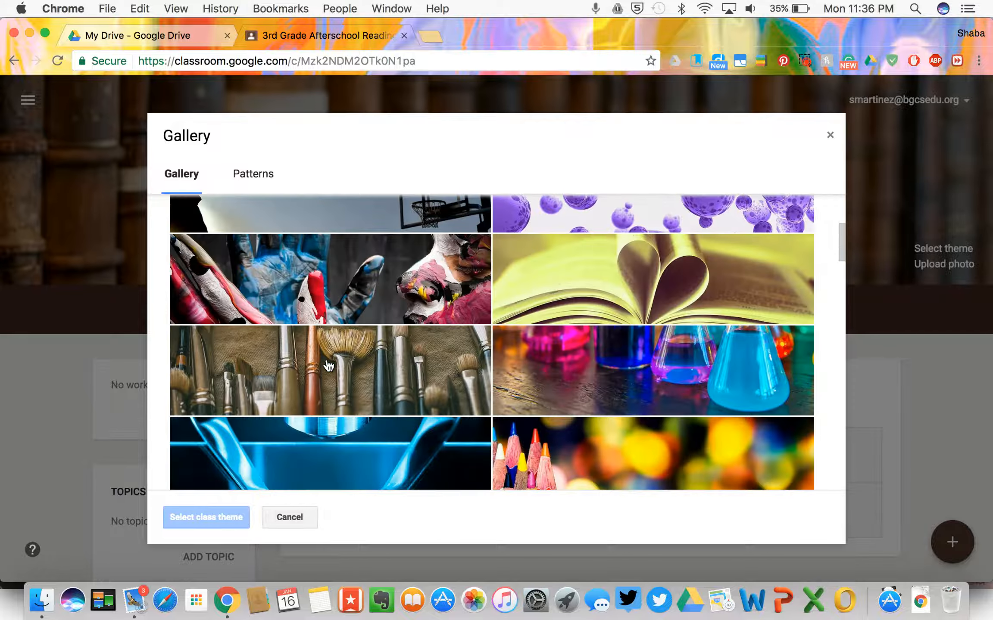
pyautogui.scroll(-10, 329, 366)
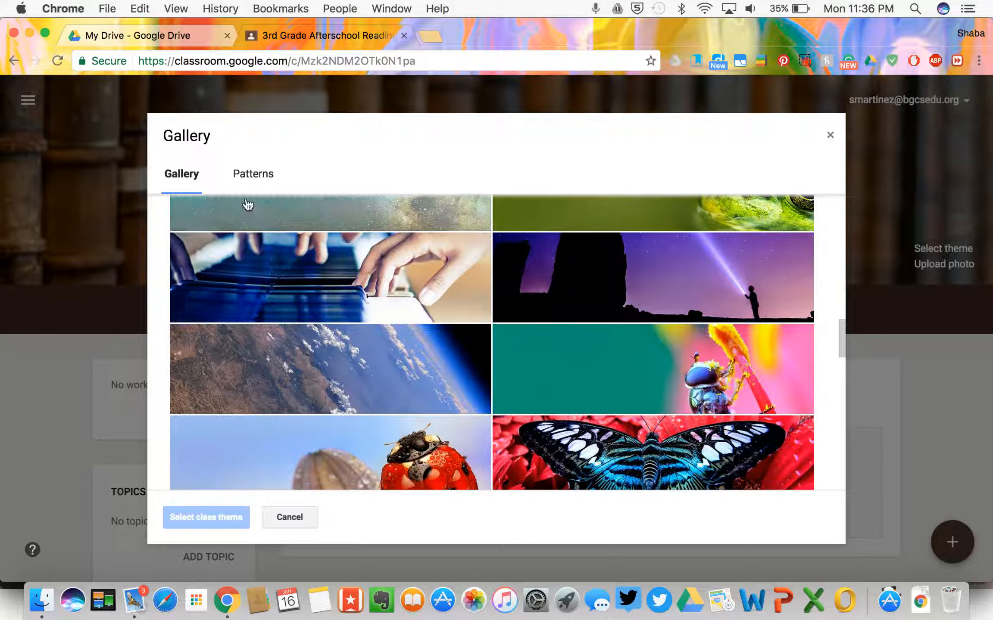
pyautogui.click(251, 172)
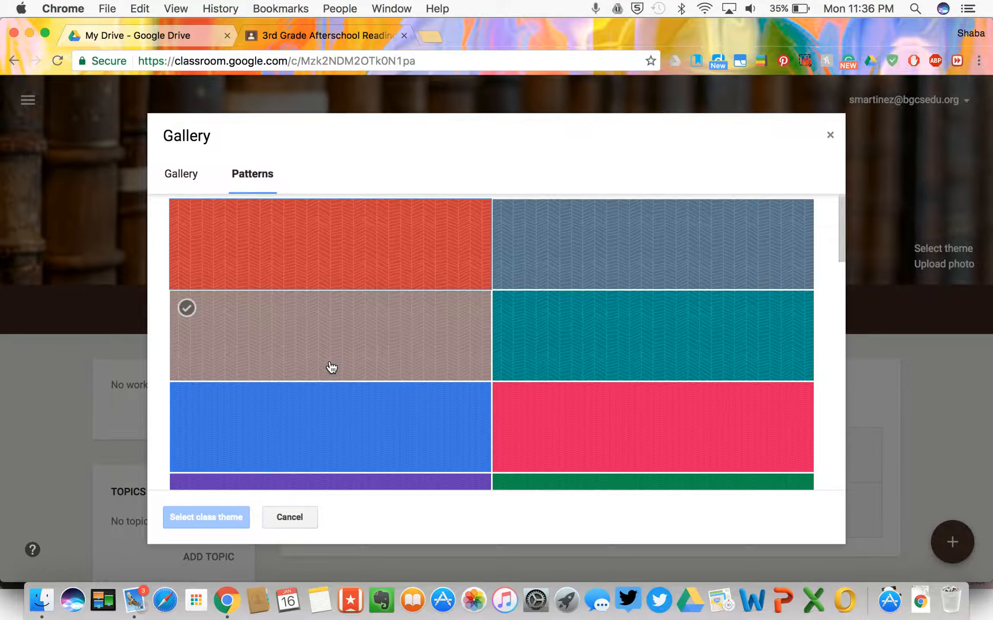
pyautogui.click(591, 420)
pyautogui.click(612, 355)
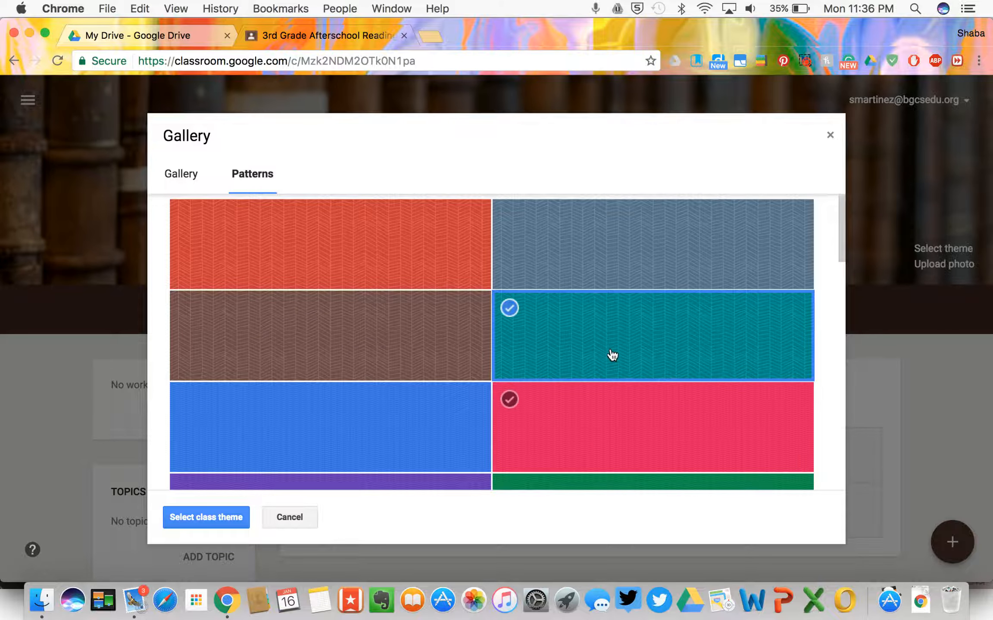
pyautogui.scroll(-4, 612, 353)
pyautogui.scroll(2, 261, 448)
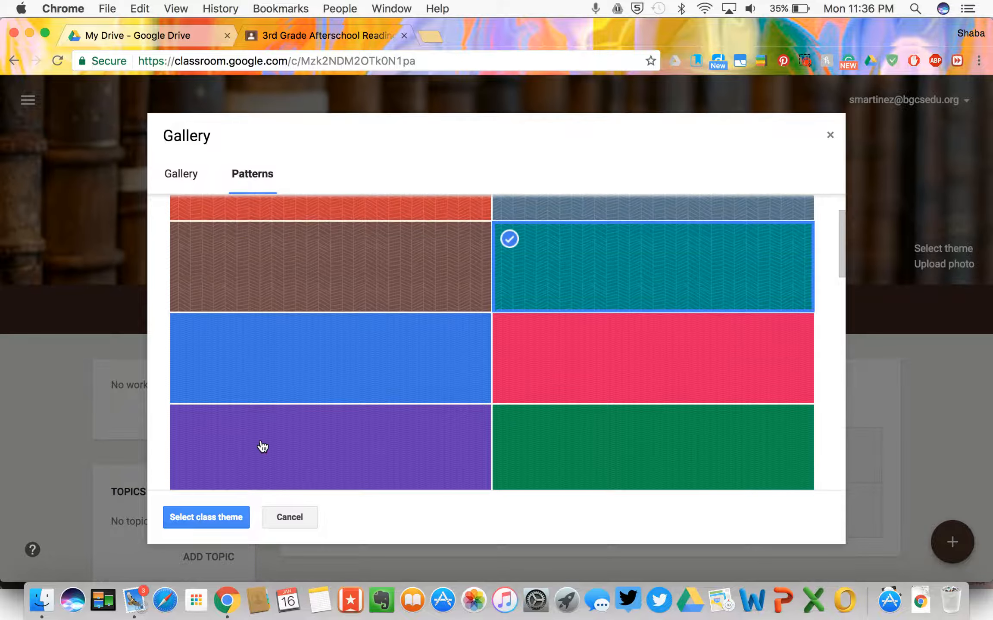
pyautogui.click(221, 523)
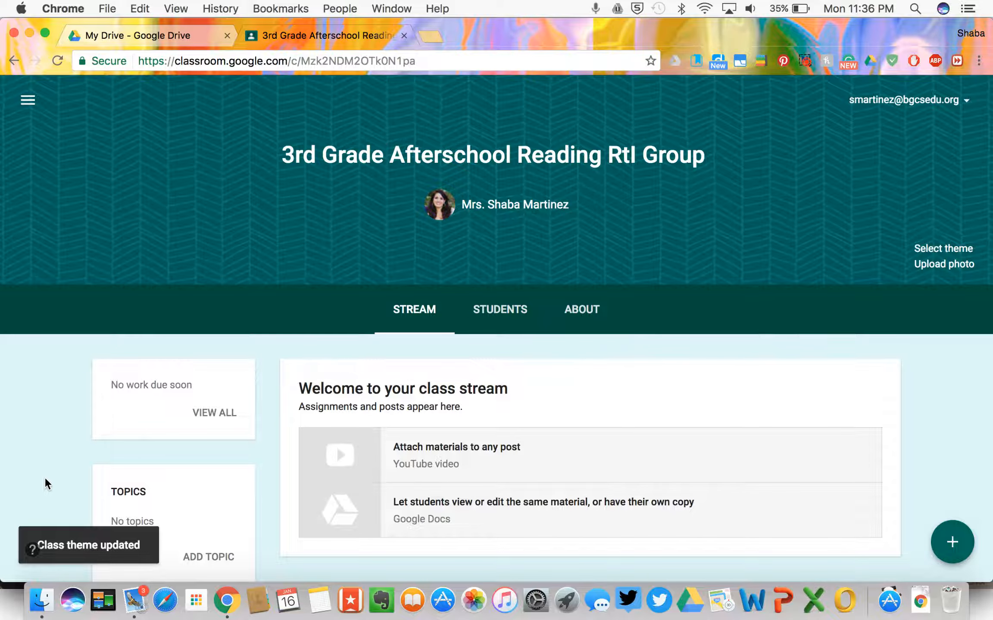
pyautogui.scroll(-1, 45, 477)
pyautogui.scroll(-5, 249, 255)
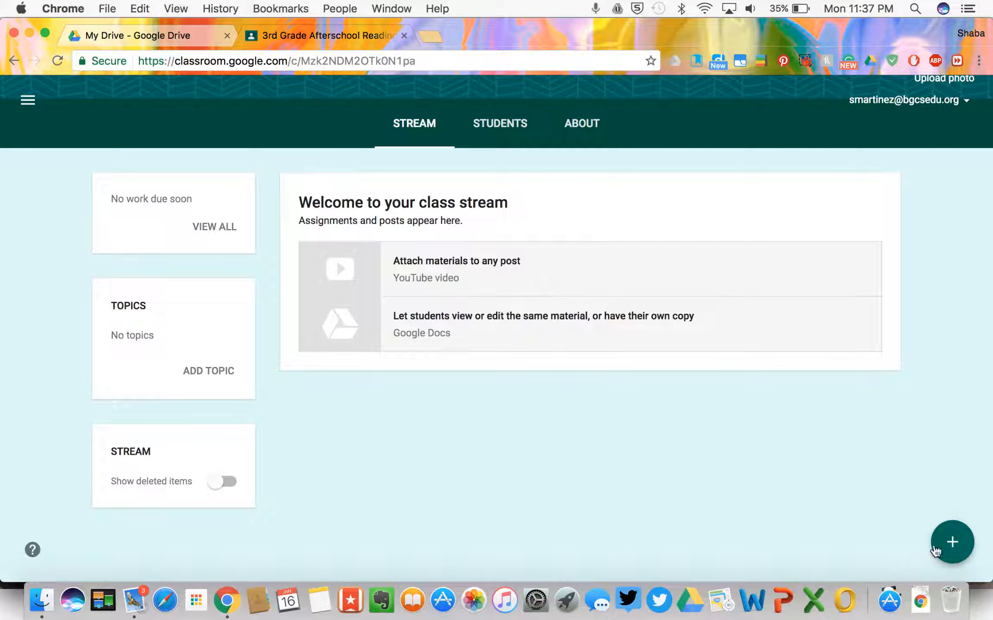
# Step: Show the stream's create menu for announcements, assignments, questions and reused posts
pyautogui.click(953, 543)
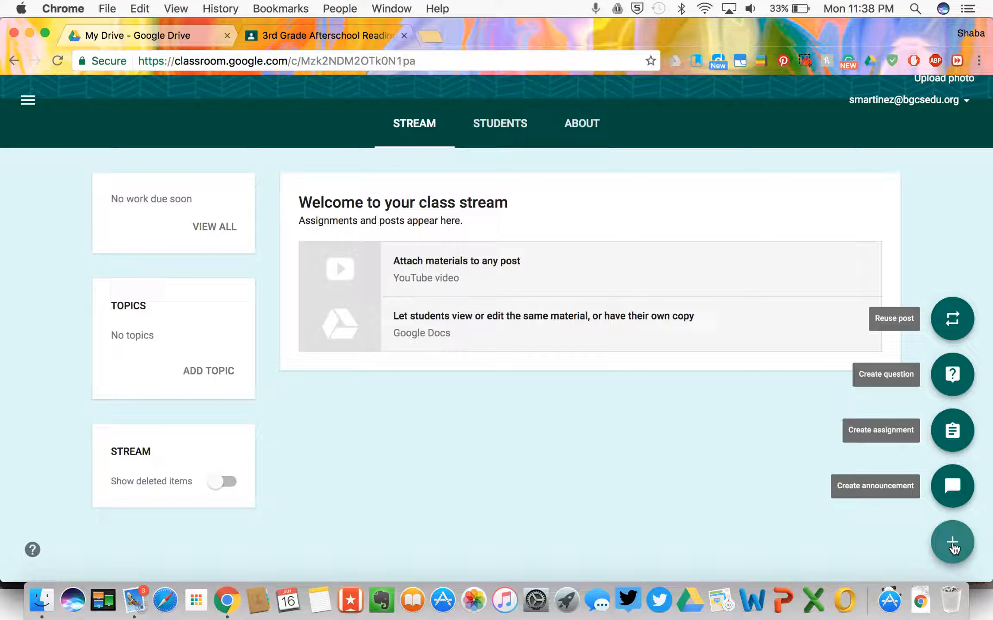
# Step: Start an announcement addressed only to this class and all its students
pyautogui.click(957, 490)
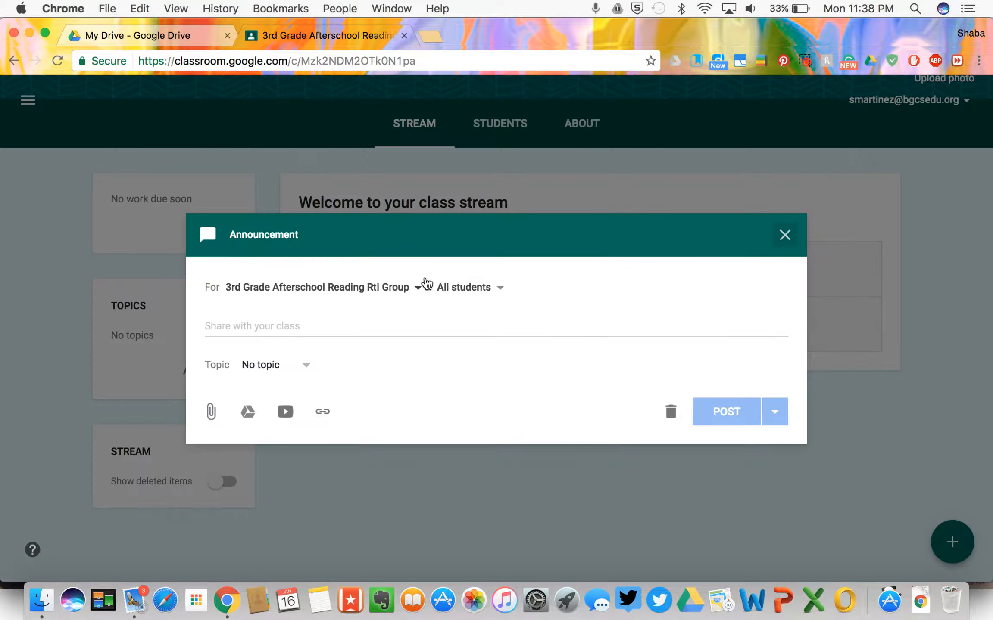
pyautogui.click(416, 289)
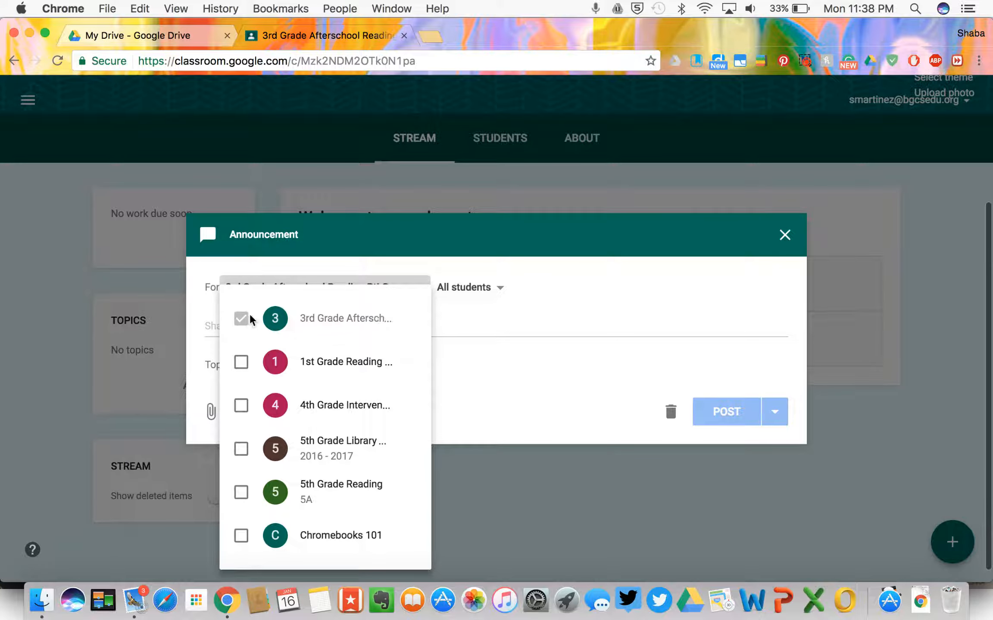
pyautogui.click(241, 362)
pyautogui.click(242, 405)
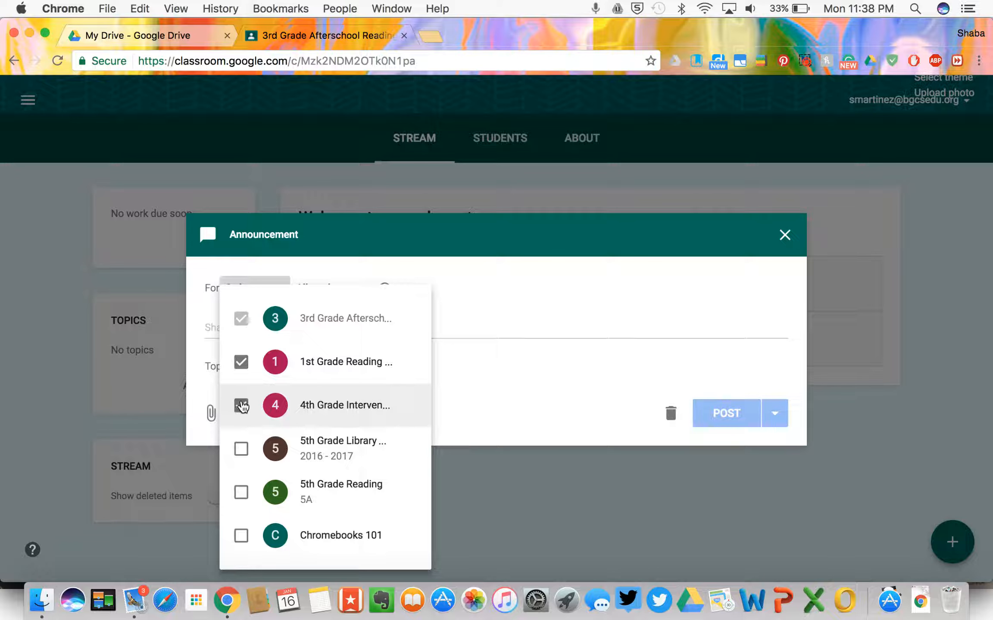
pyautogui.click(242, 405)
pyautogui.click(241, 361)
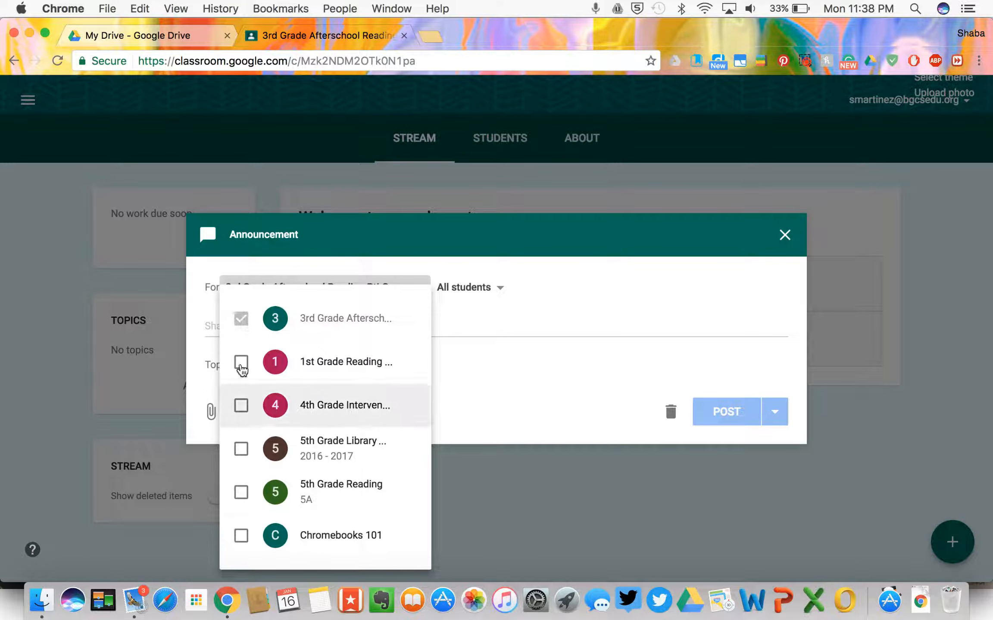
pyautogui.click(466, 316)
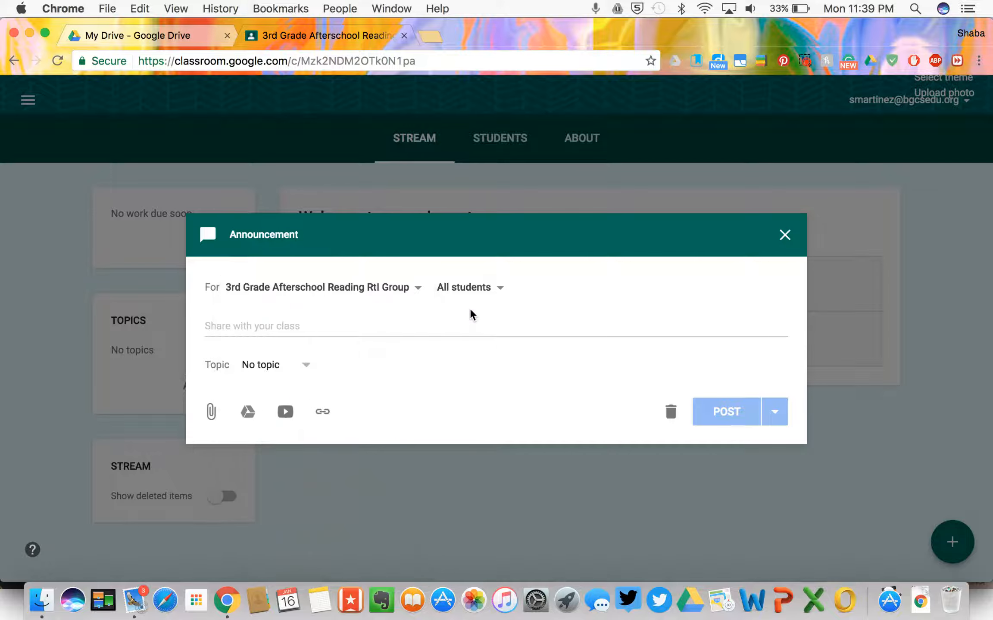
pyautogui.click(499, 301)
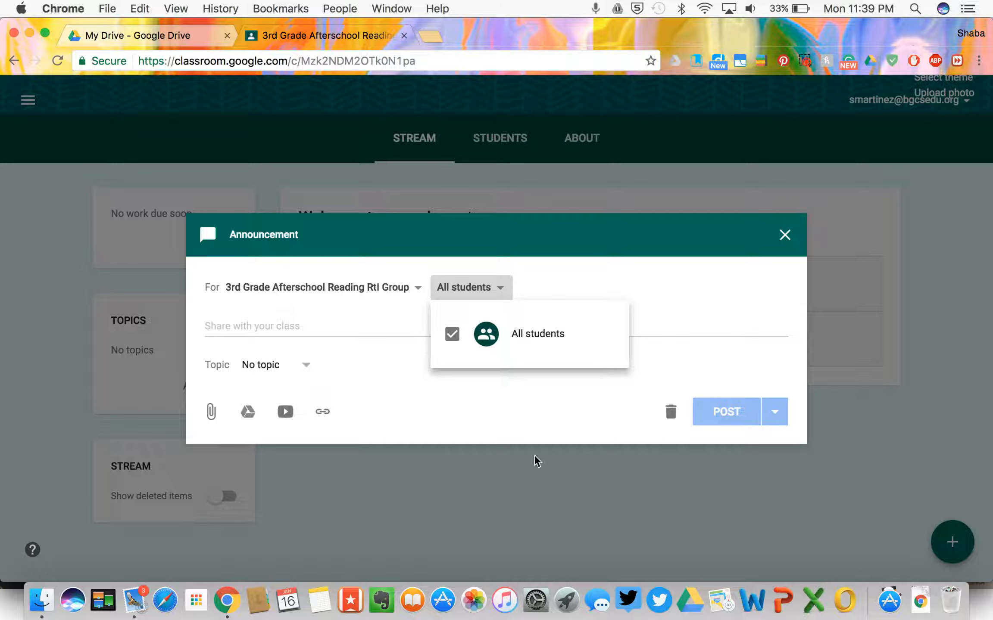
pyautogui.click(498, 293)
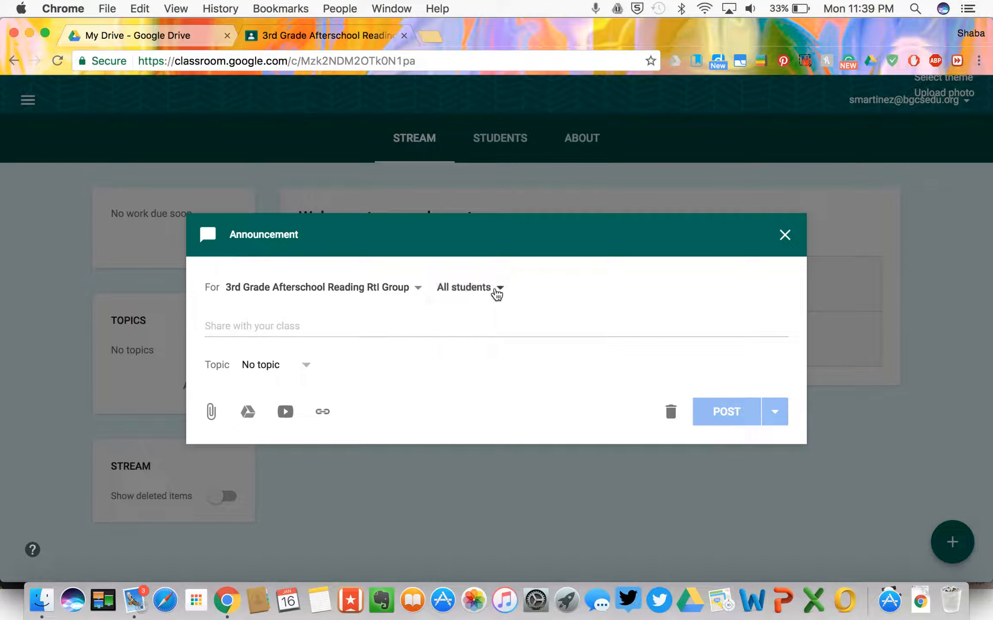
# Step: Write 'Please click here to take your Easy CBM assessment:' followed by the apps.easycbm.com address
pyautogui.click(304, 324)
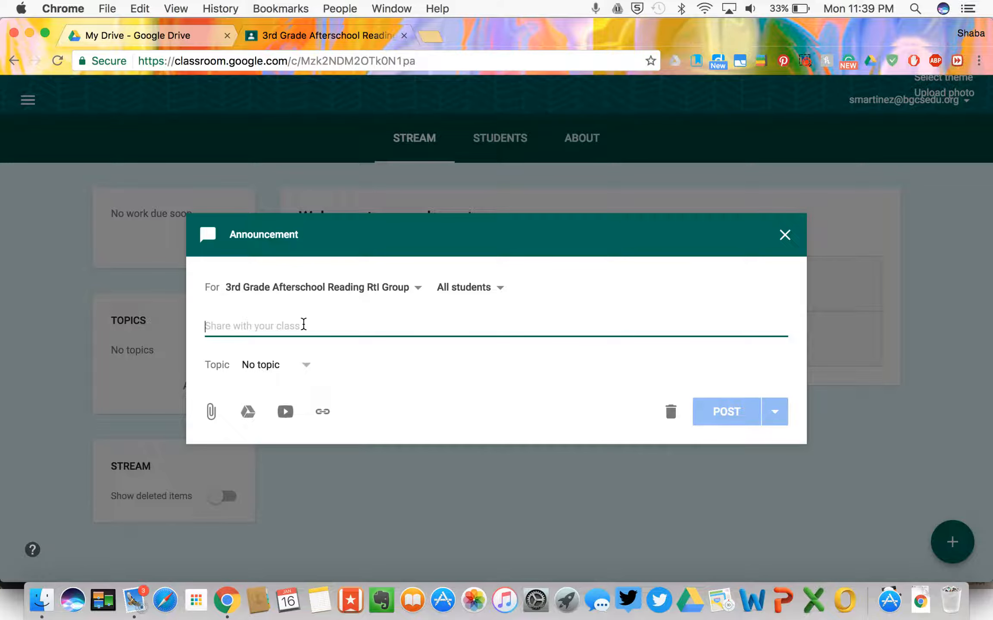
pyautogui.write('Please ')
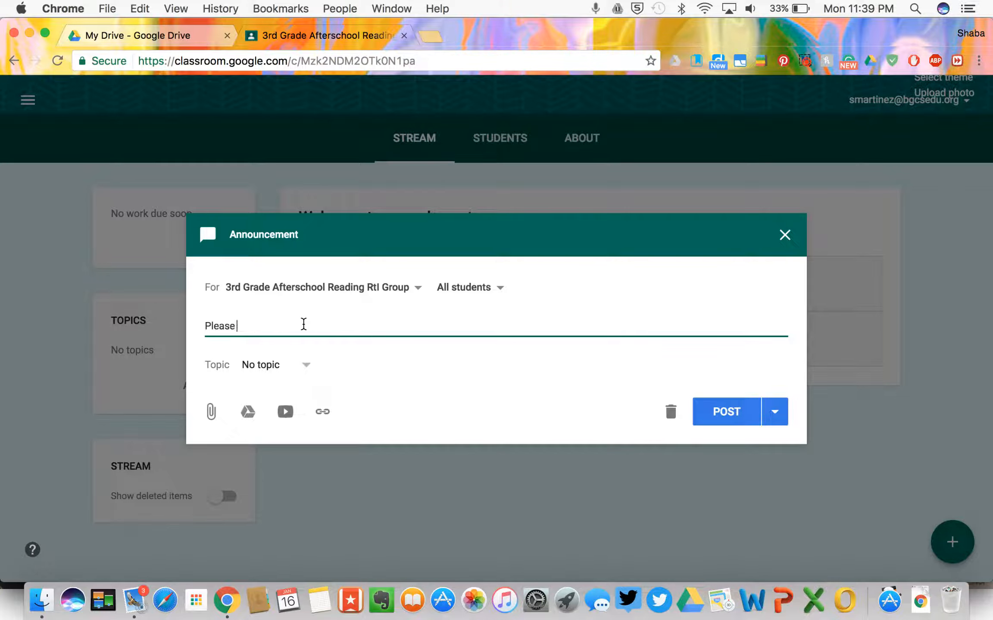
pyautogui.write('click here to take your Easy ')
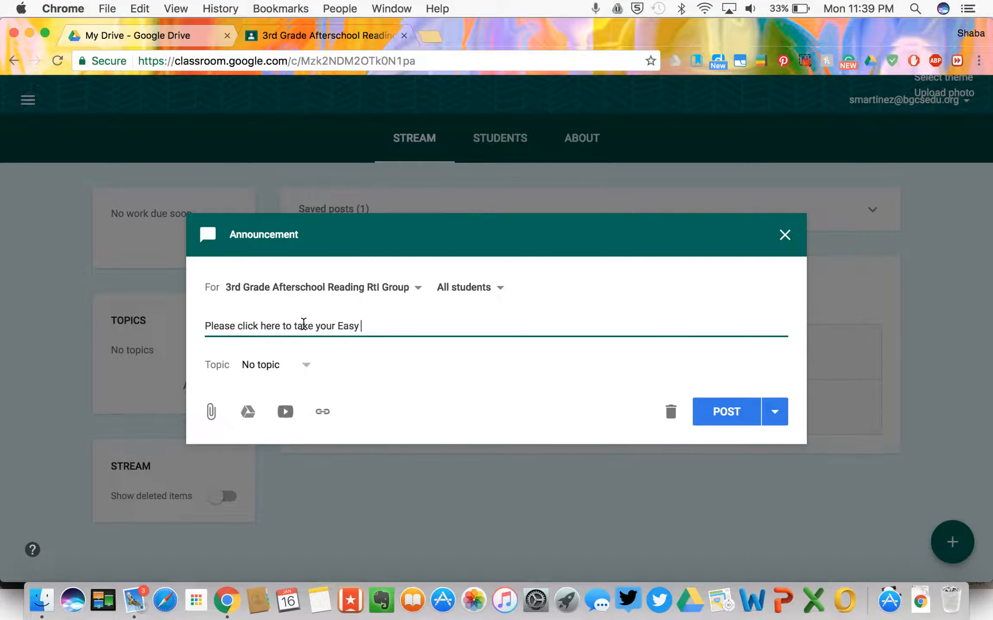
pyautogui.write('CBM assessment:')
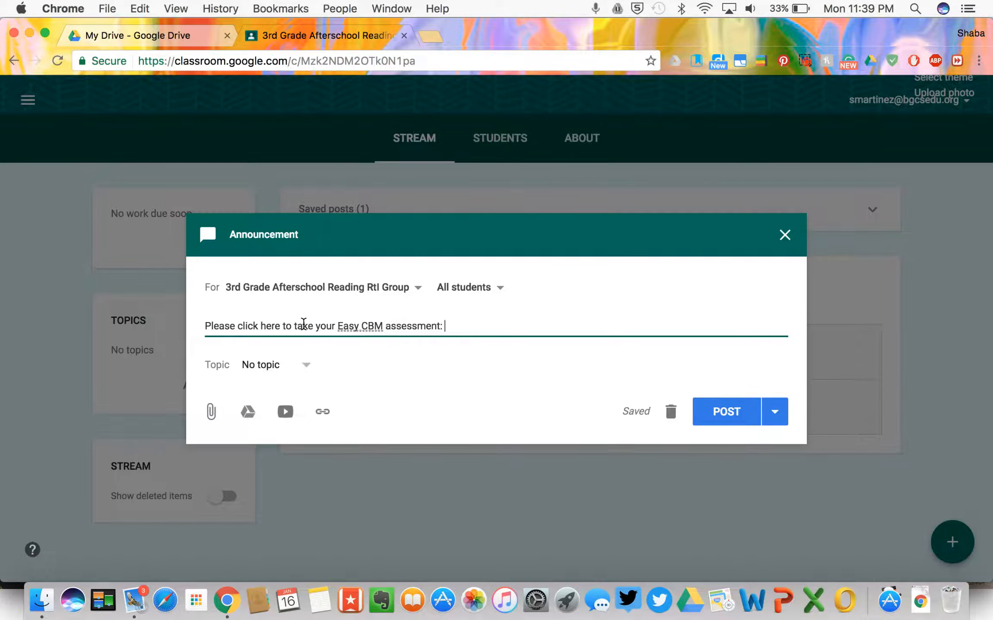
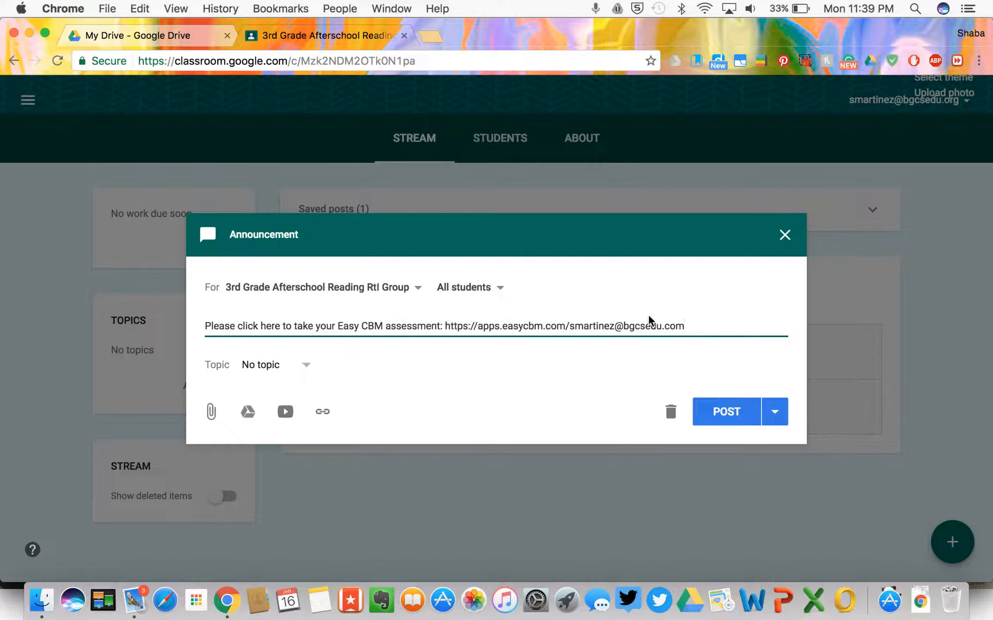
pyautogui.moveTo(684, 325); pyautogui.dragTo(444, 326)
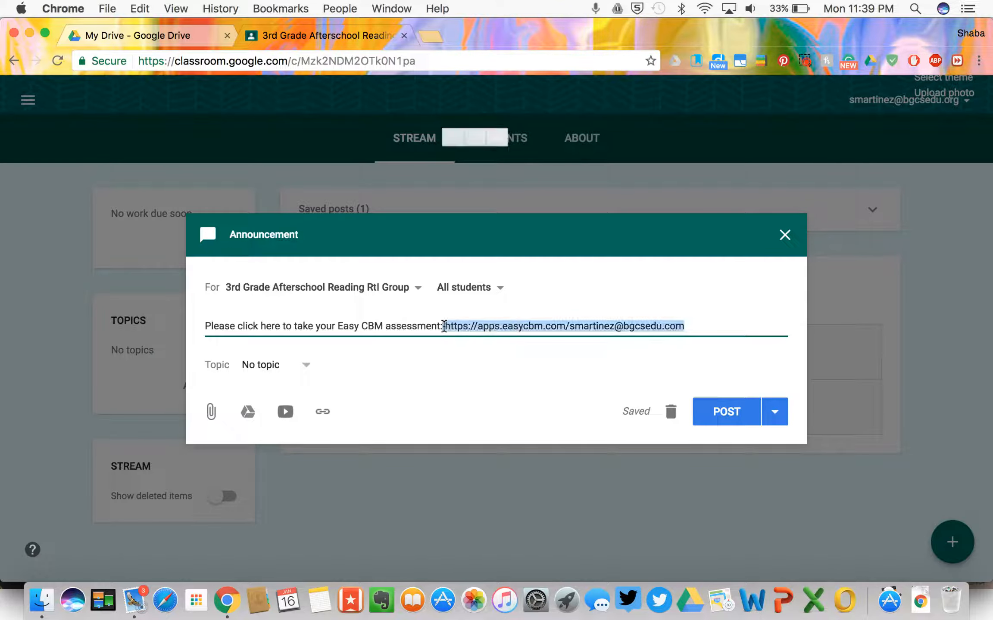
# Step: Create the new topic 'Links' and assign it to the announcement
pyautogui.click(303, 366)
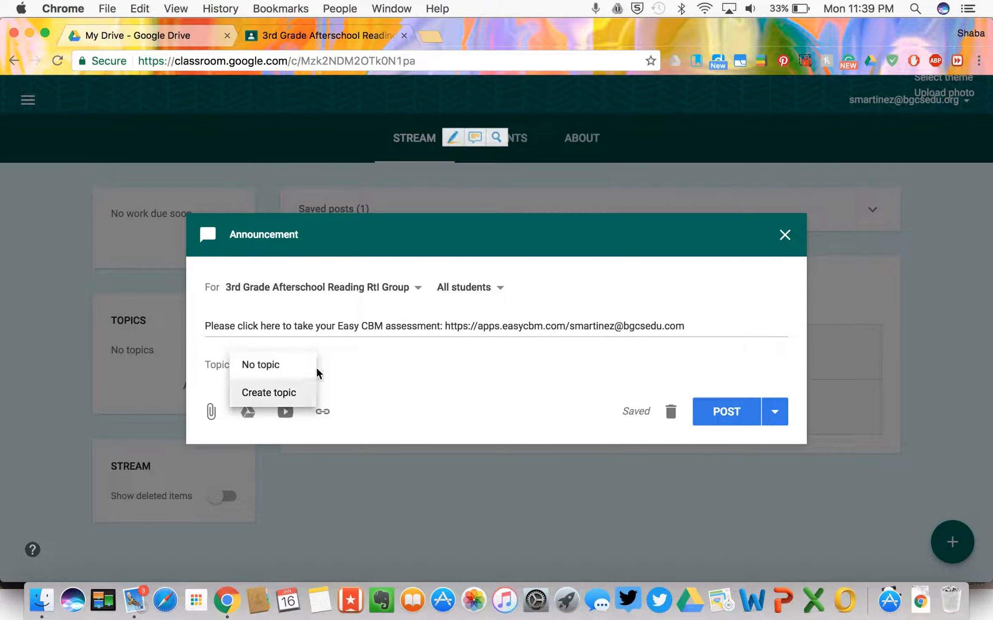
pyautogui.click(300, 393)
pyautogui.write('Links')
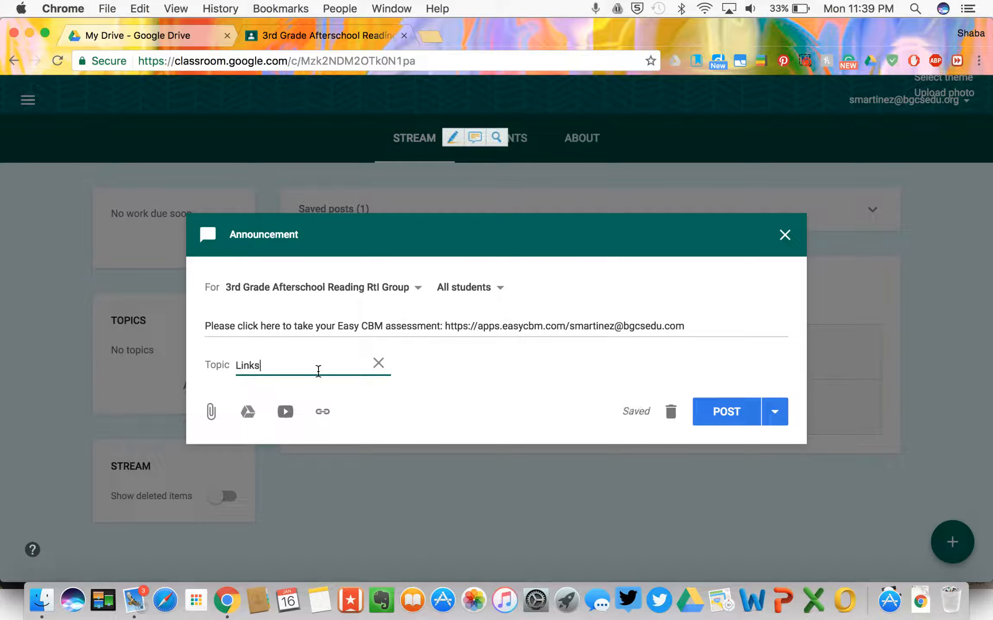
pyautogui.click(436, 358)
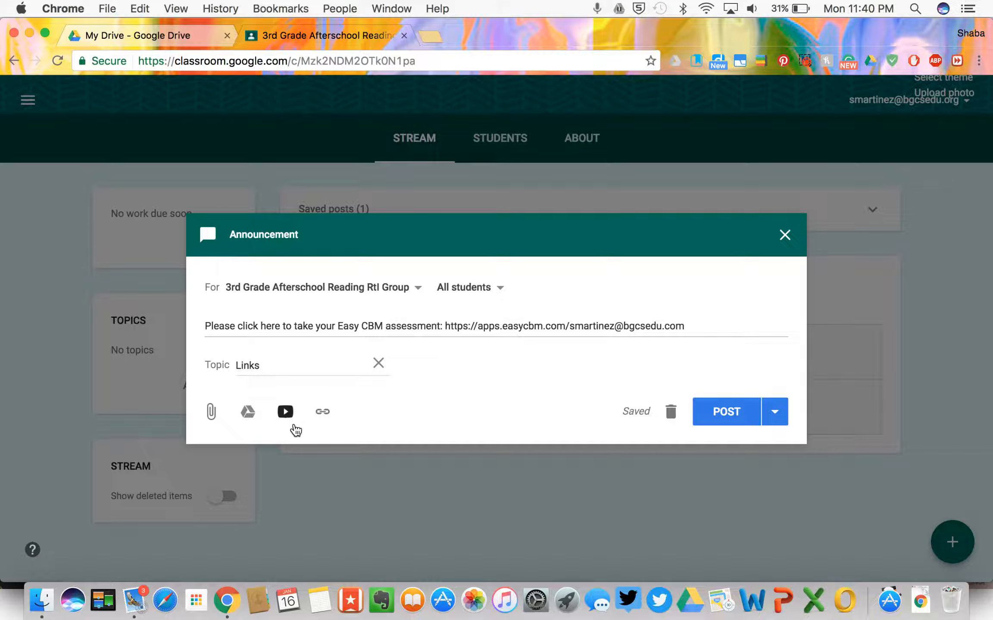
# Step: Attach the copied Easy CBM web address as a link to the announcement
pyautogui.click(325, 412)
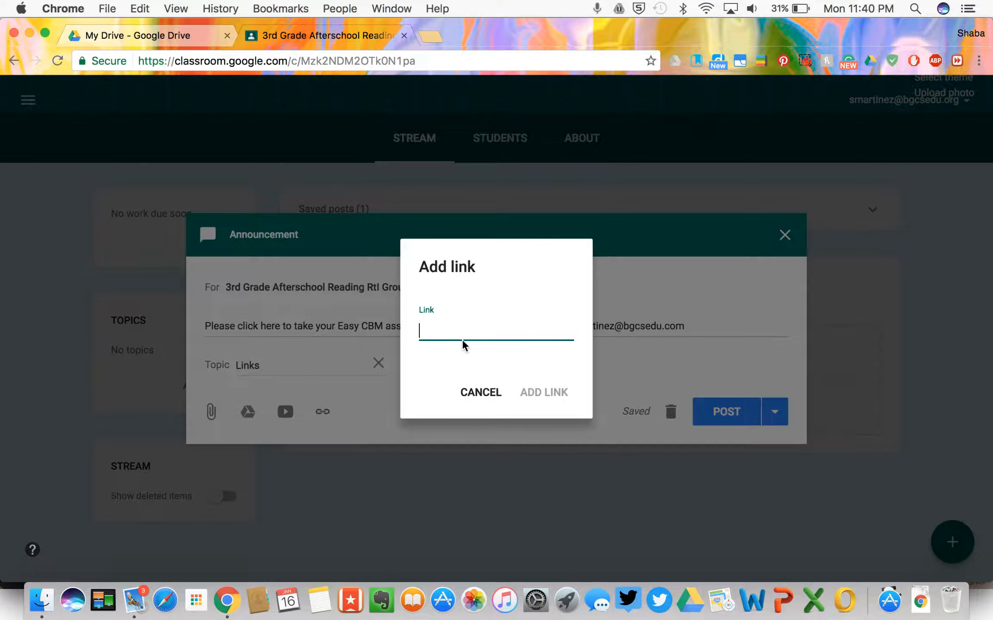
pyautogui.press('super+v')
pyautogui.moveTo(555, 330); pyautogui.dragTo(380, 327)
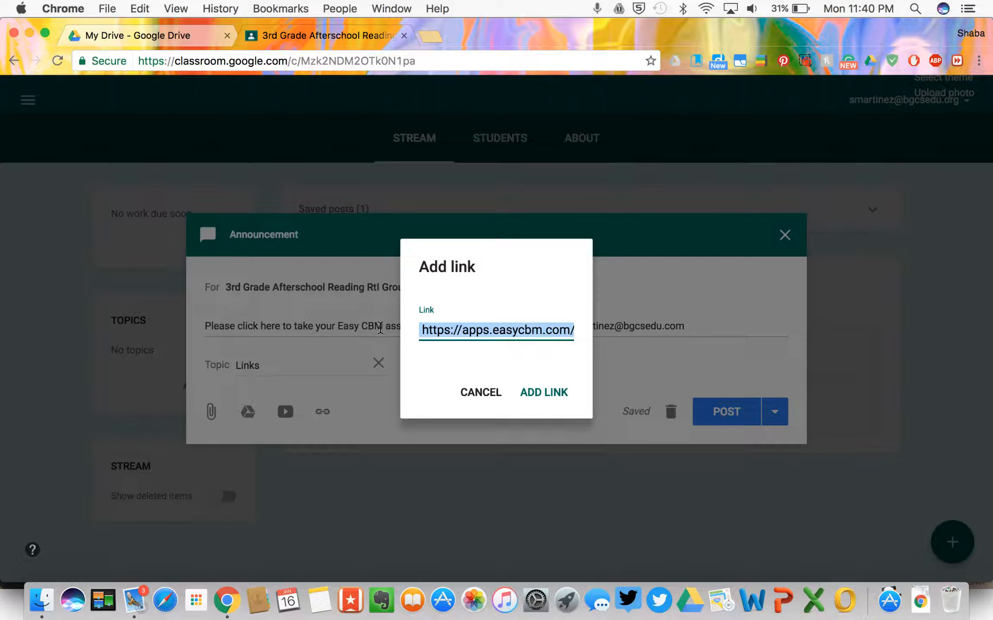
pyautogui.click(556, 399)
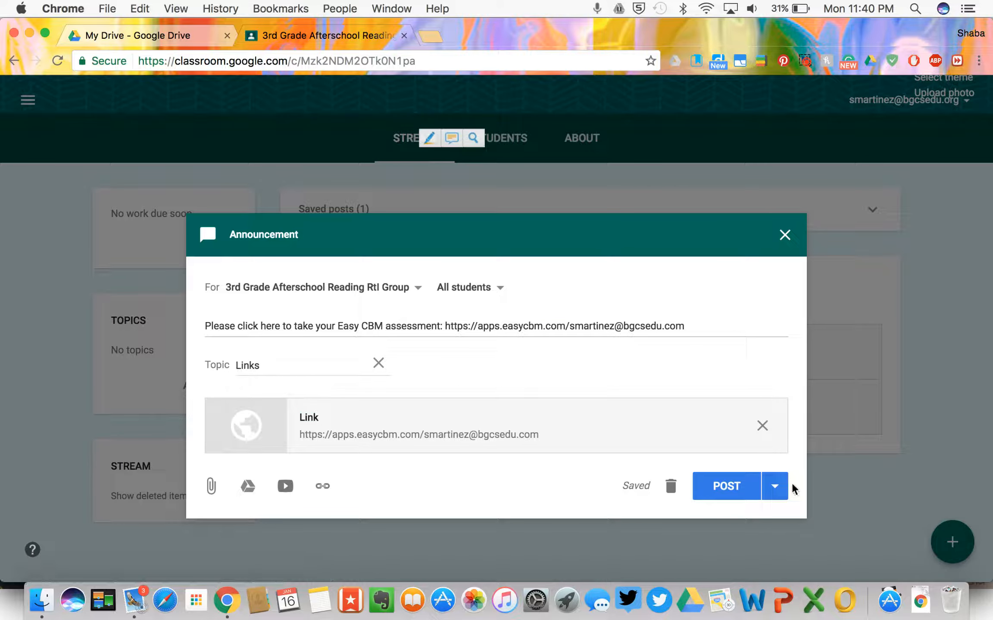
pyautogui.click(778, 487)
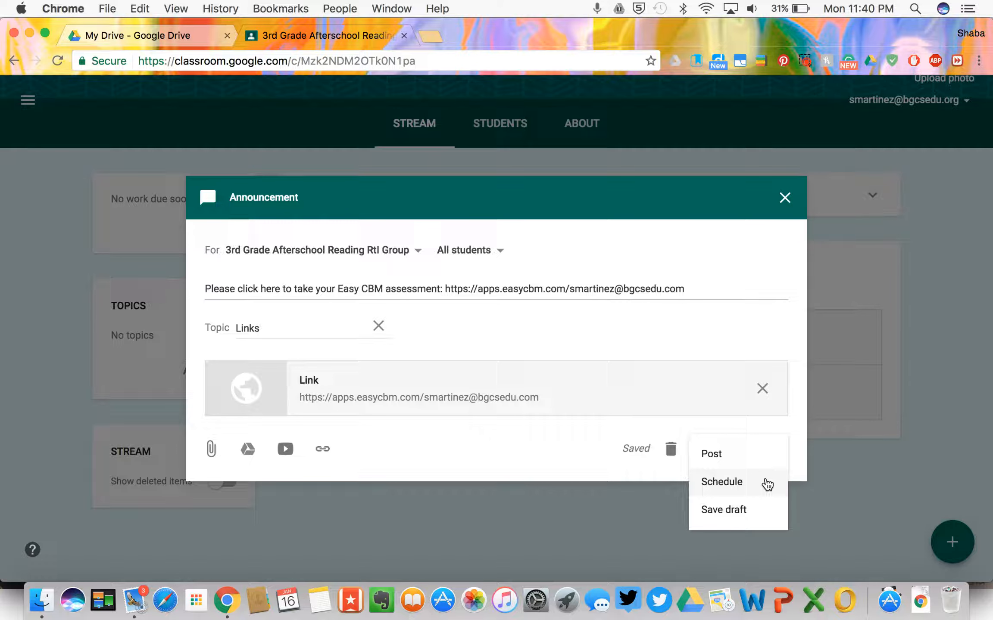
# Step: Try scheduling the announcement for Jan 16, 2017 at 8:00 AM, then back out unscheduled
pyautogui.click(766, 484)
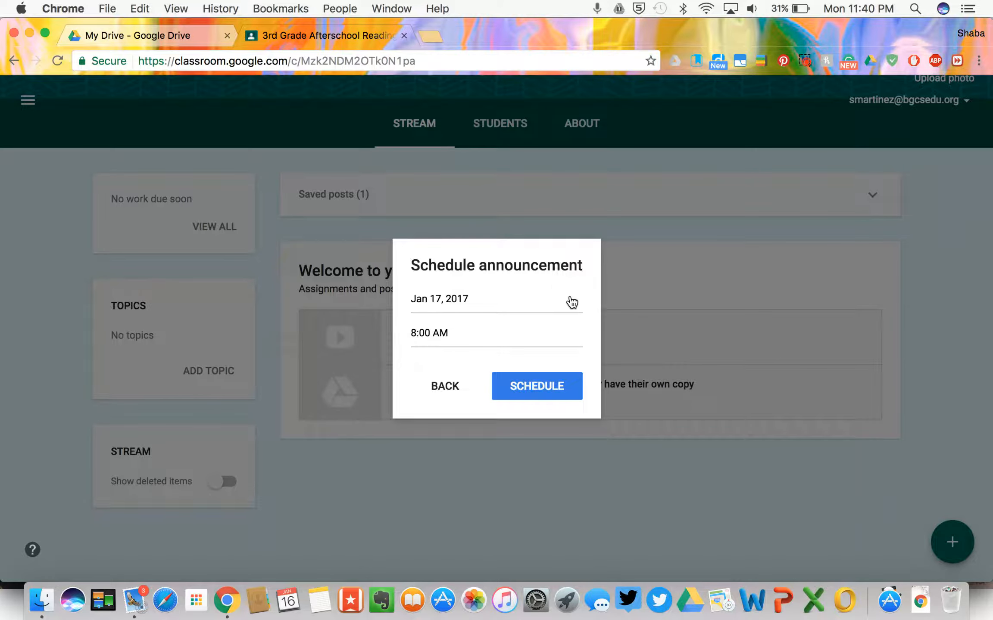
pyautogui.click(571, 303)
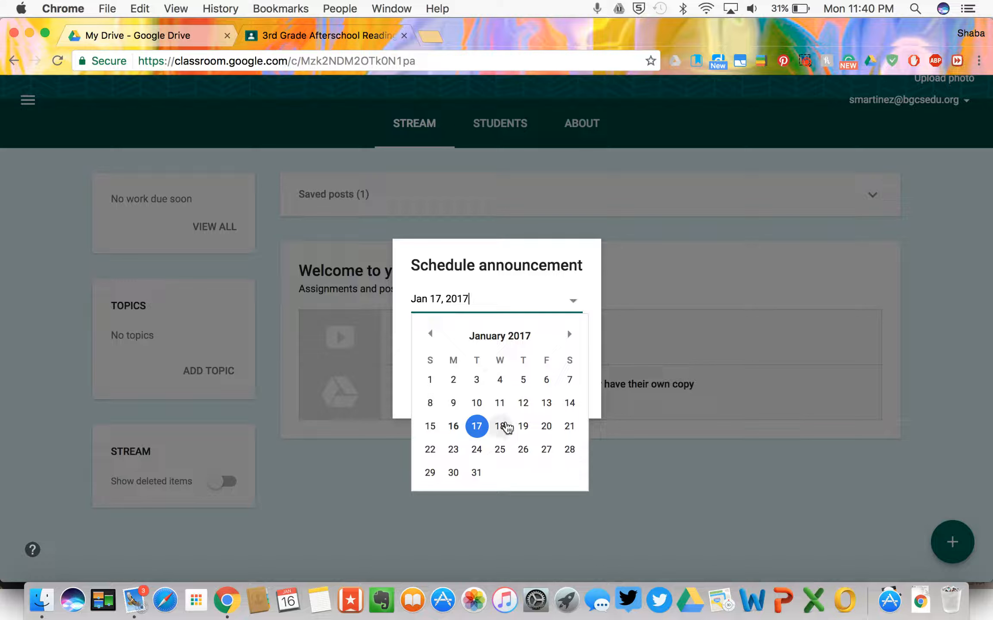
pyautogui.click(568, 335)
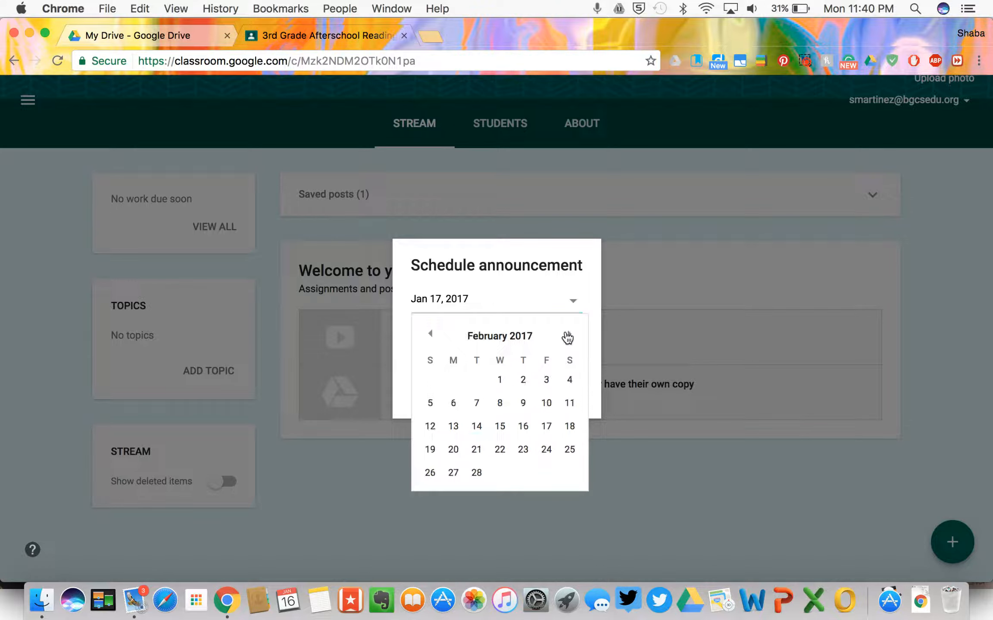
pyautogui.click(574, 302)
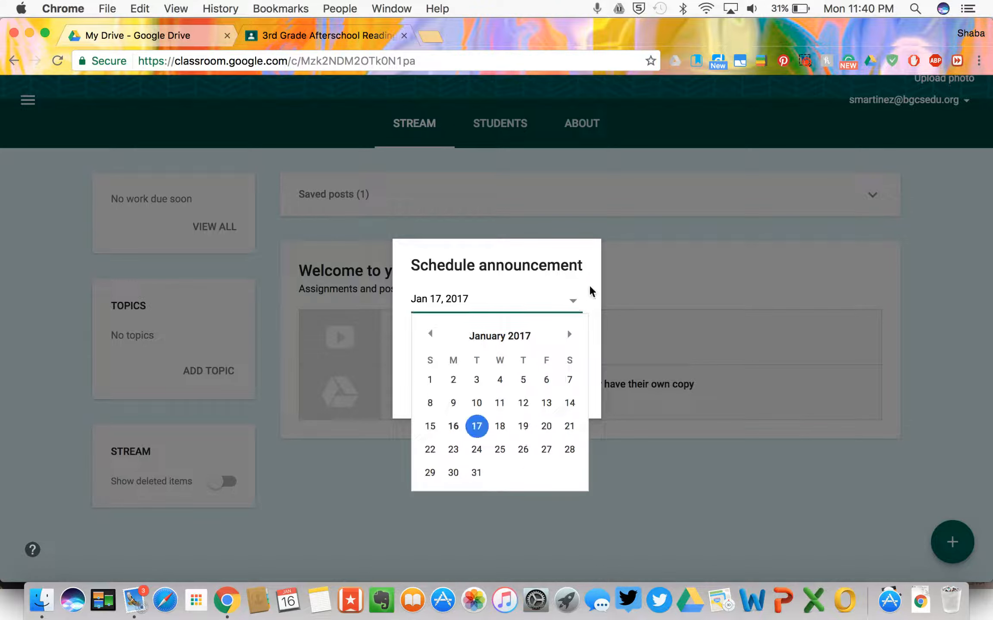
pyautogui.click(578, 299)
pyautogui.click(576, 302)
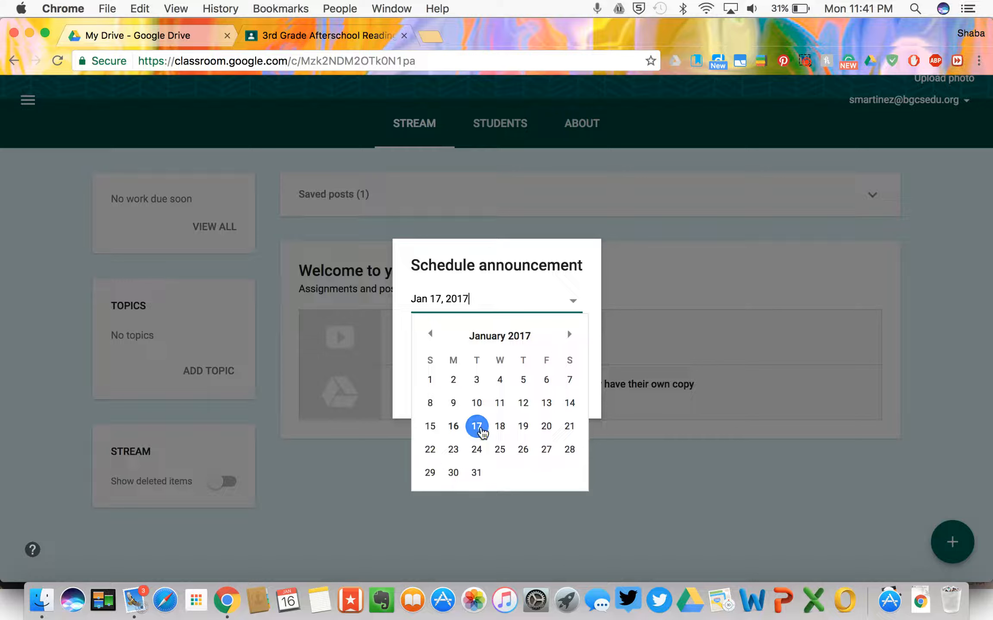
pyautogui.click(462, 428)
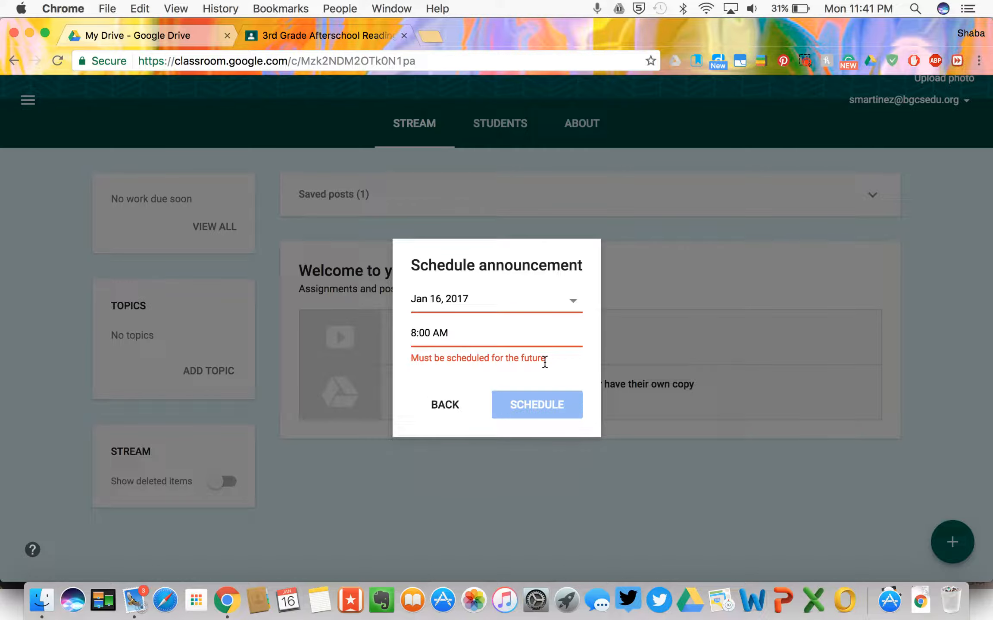
pyautogui.click(454, 333)
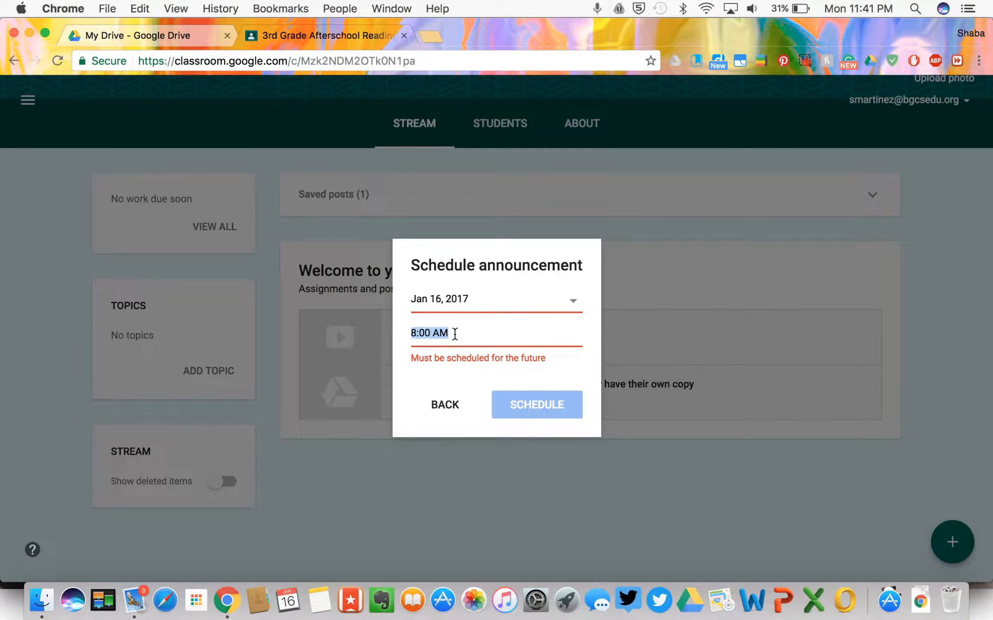
pyautogui.click(444, 412)
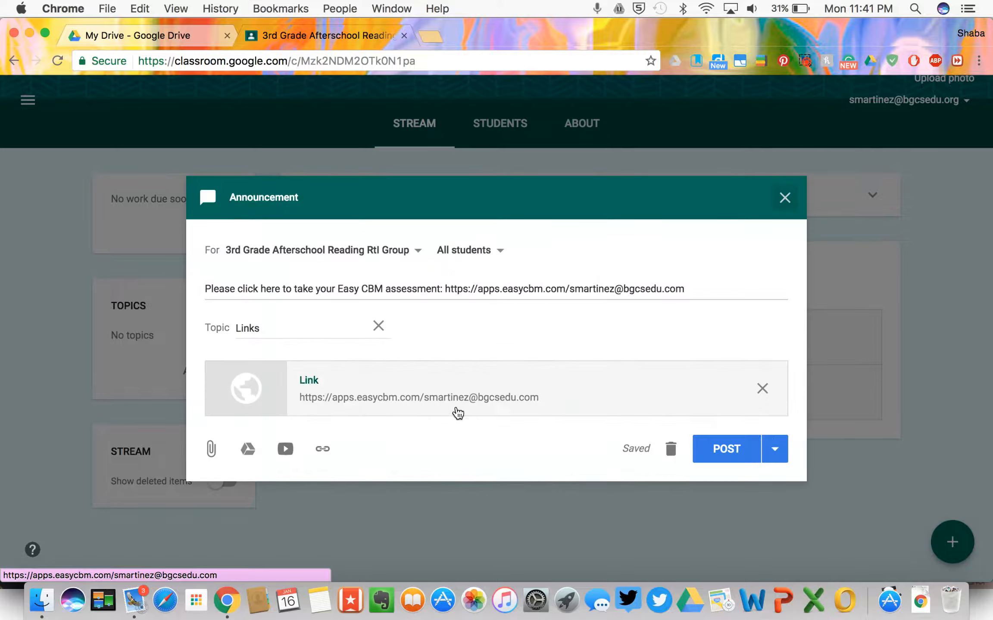
# Step: Post the Easy CBM announcement immediately to the class stream
pyautogui.click(774, 449)
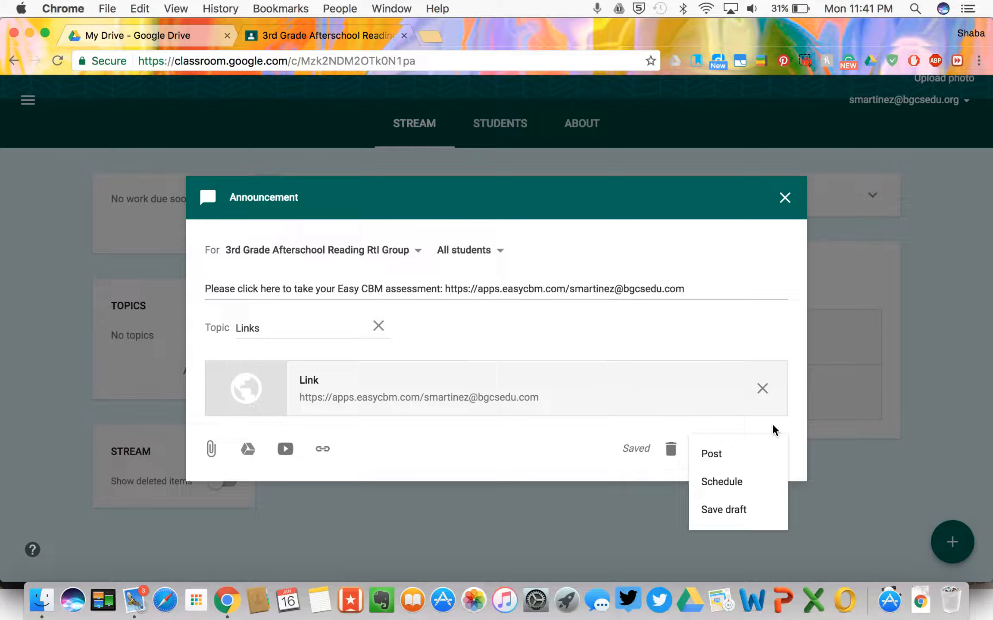
pyautogui.click(791, 415)
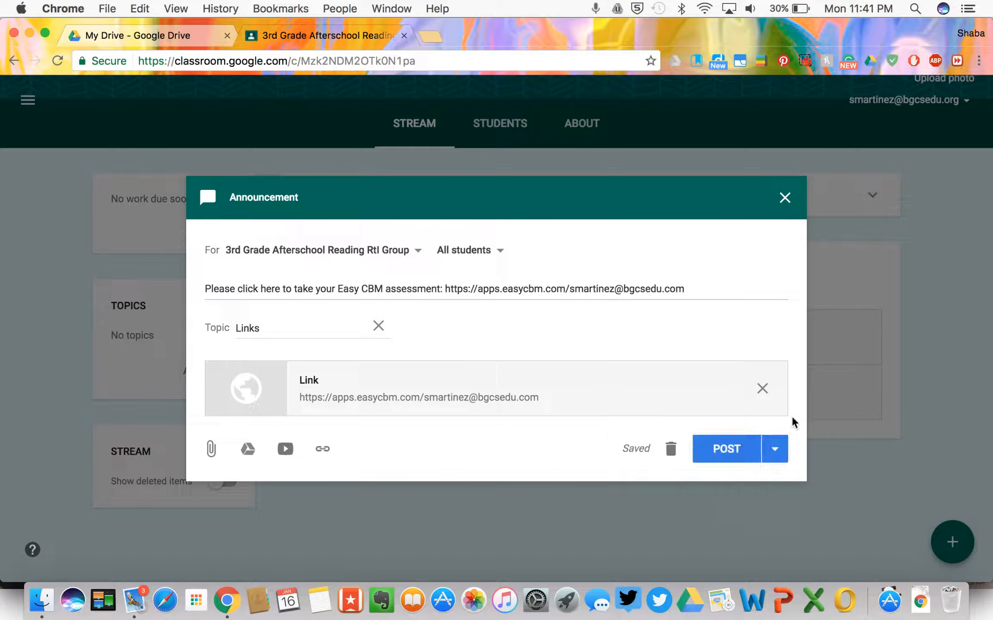
pyautogui.click(731, 453)
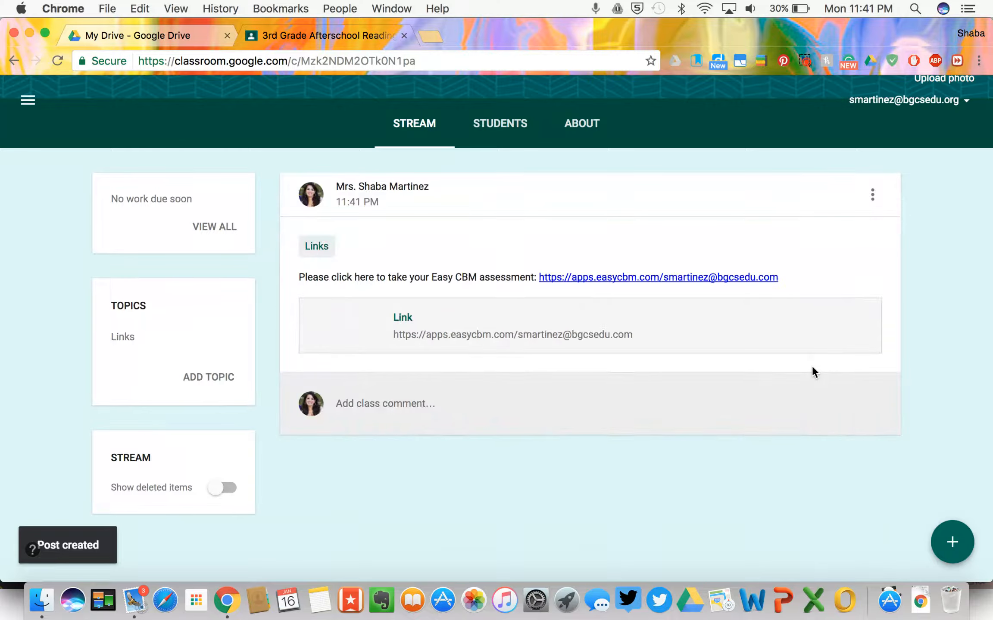
pyautogui.scroll(3, 812, 366)
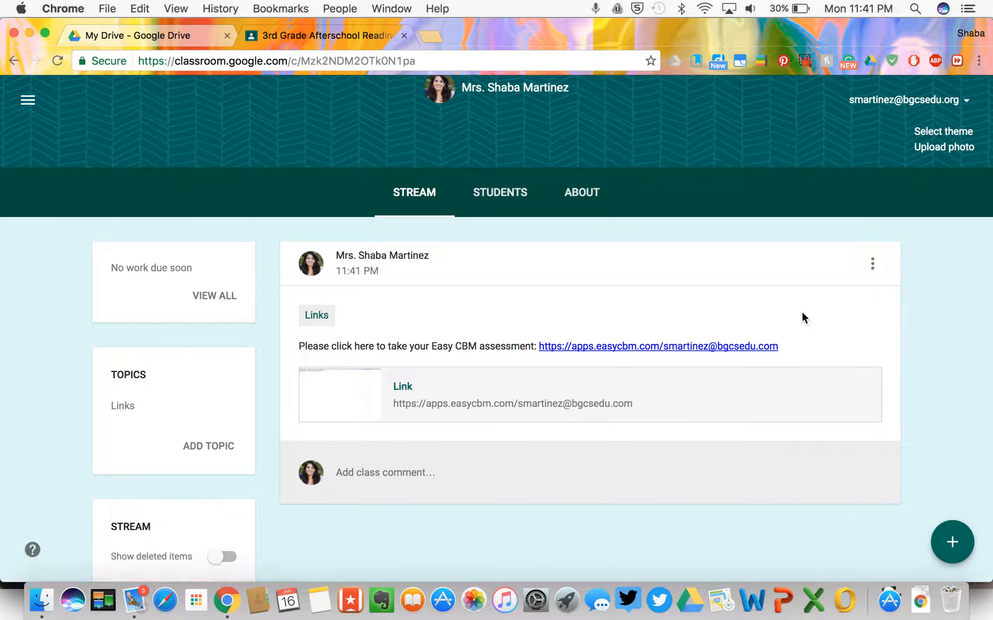
pyautogui.scroll(-3, 800, 311)
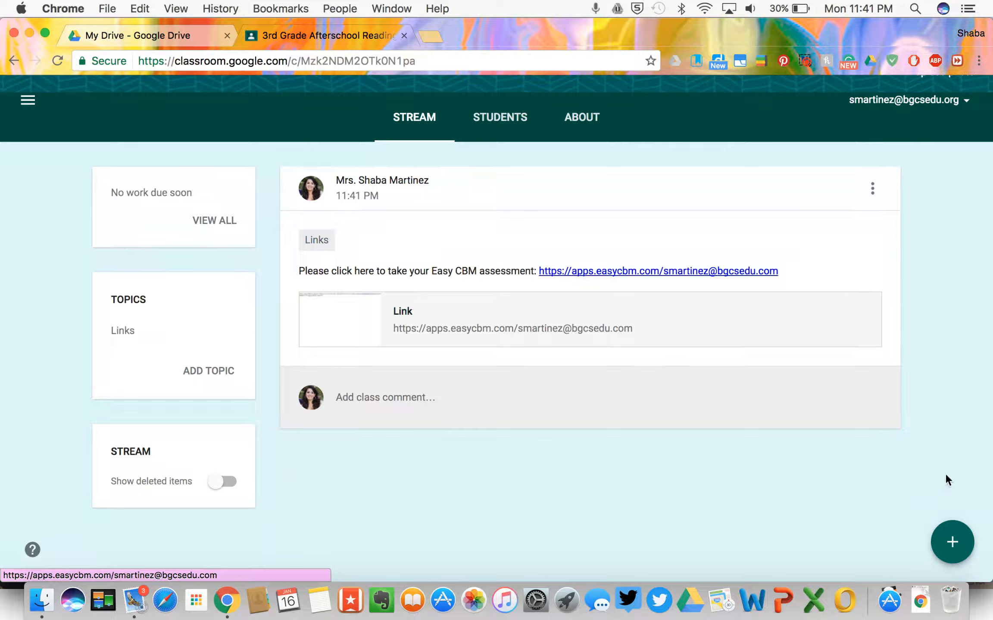
# Step: Check the new post's options menu and close it without changes
pyautogui.moveTo(960, 541)
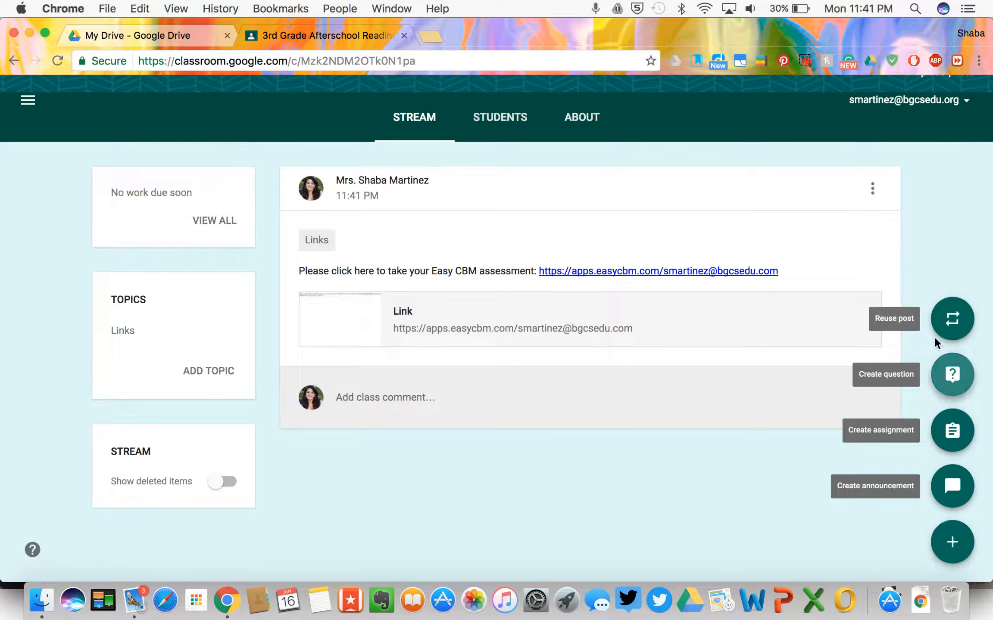
pyautogui.click(872, 189)
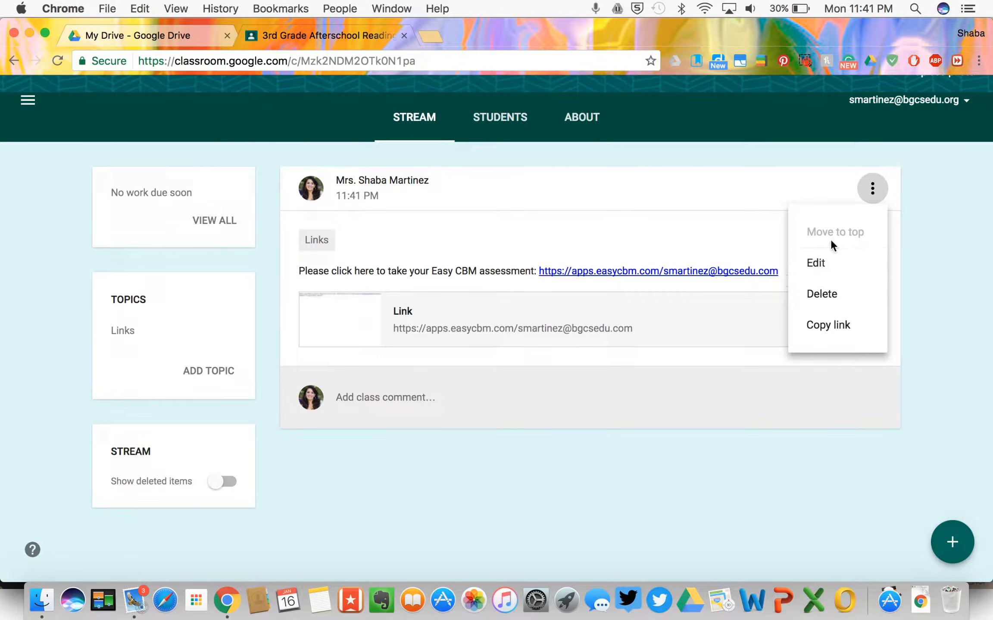
pyautogui.click(871, 192)
pyautogui.scroll(2, 819, 232)
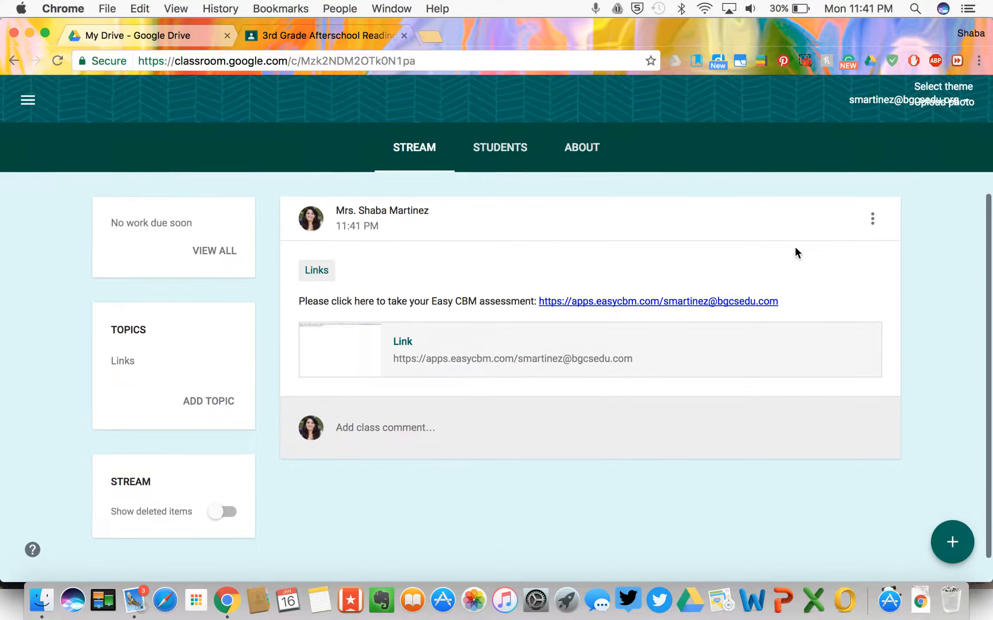
pyautogui.scroll(2, 794, 246)
pyautogui.scroll(-1, 794, 246)
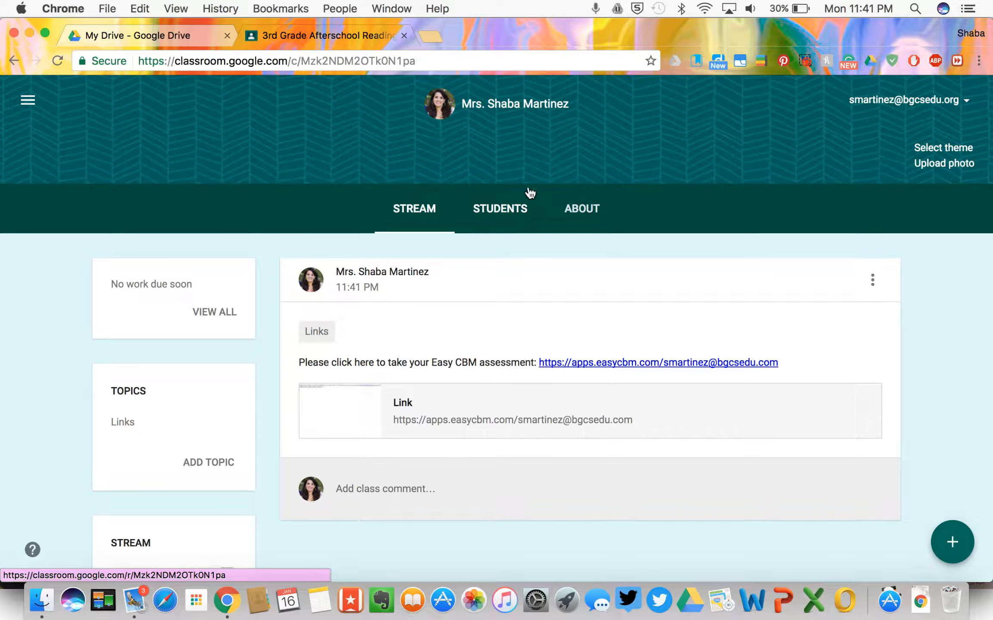
# Step: Show the class's Students page, with no students yet, and highlight the class code in its invite message
pyautogui.click(514, 211)
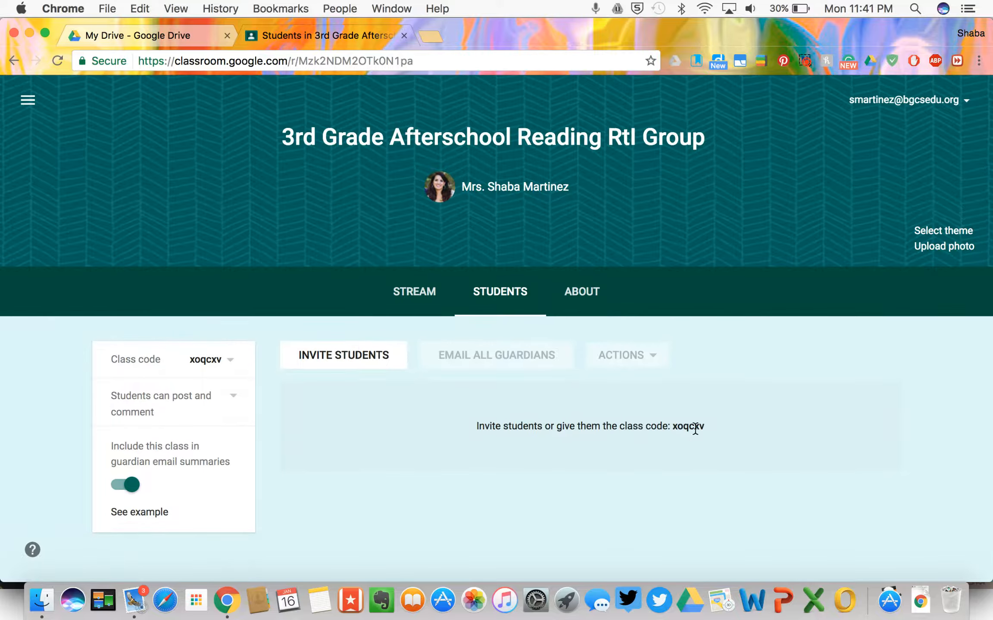
pyautogui.moveTo(707, 428); pyautogui.dragTo(671, 426)
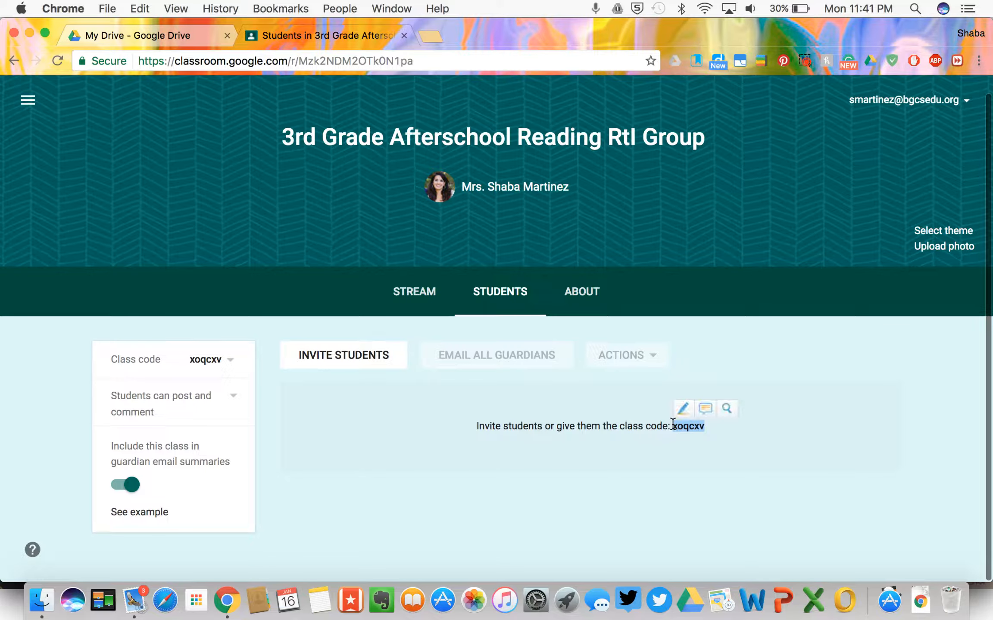
pyautogui.click(712, 431)
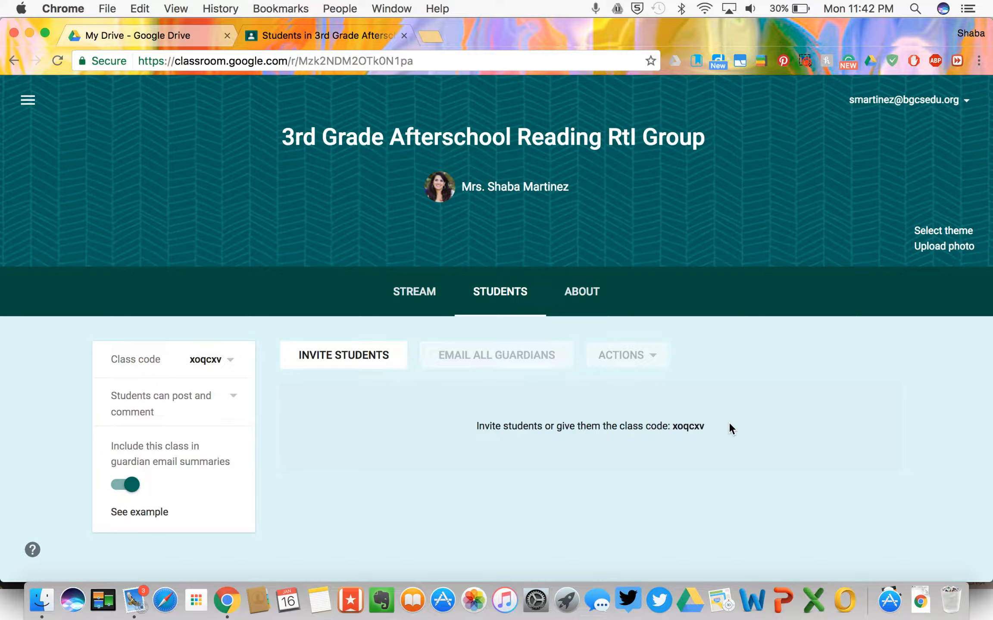
pyautogui.moveTo(716, 427); pyautogui.dragTo(674, 428)
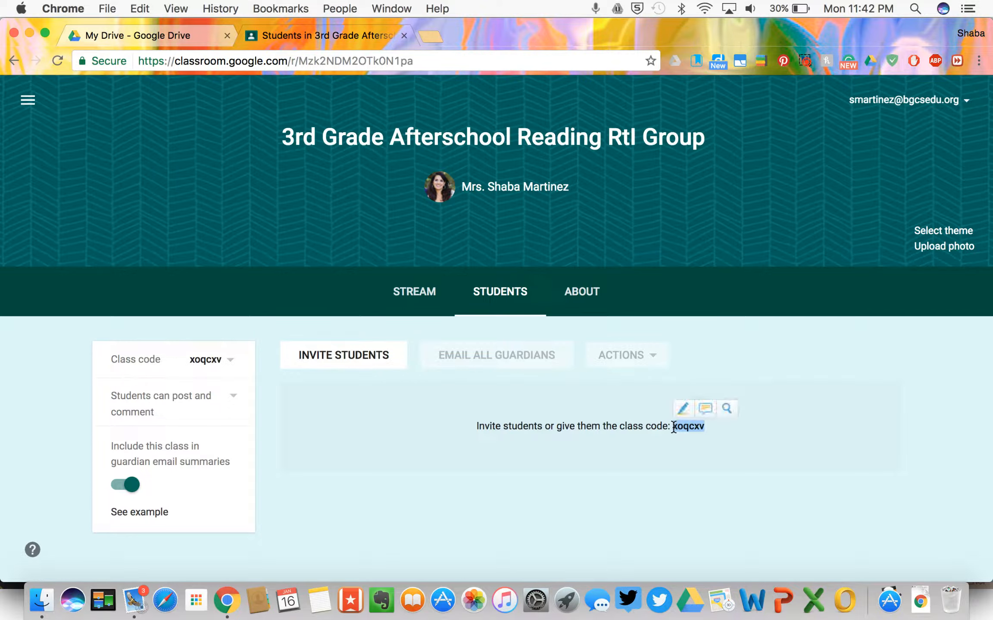
pyautogui.click(650, 464)
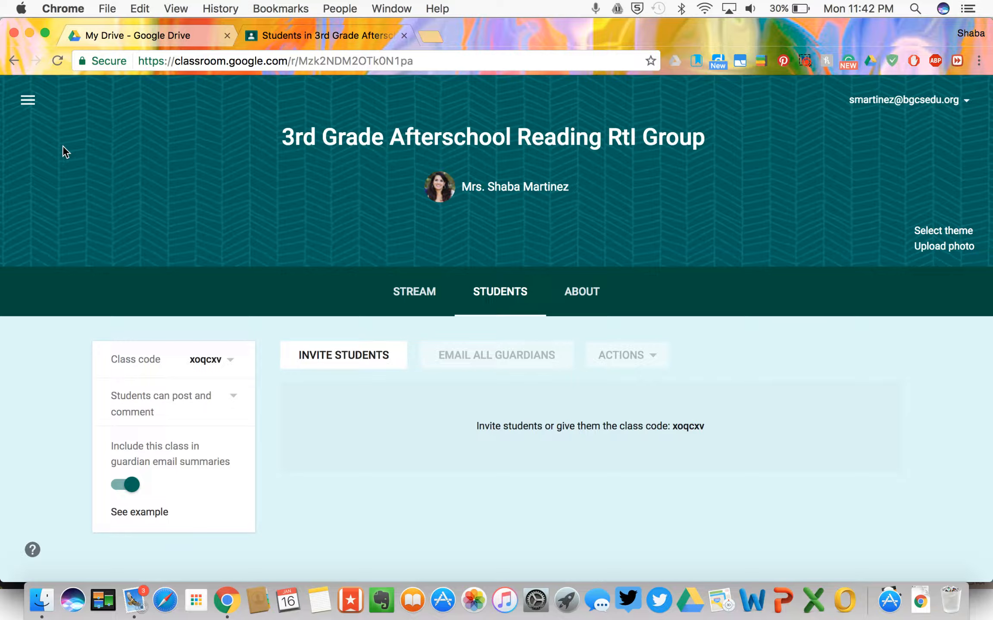
# Step: Return to the Classes home page, where the new 3rd Grade Afterschool class is listed first with 0 students
pyautogui.click(28, 100)
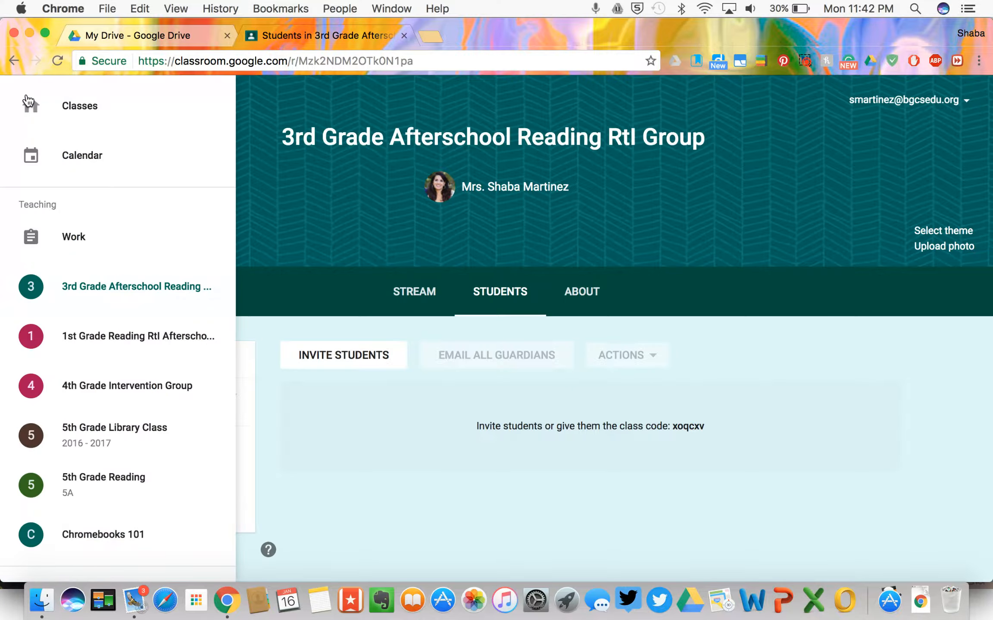
pyautogui.click(82, 107)
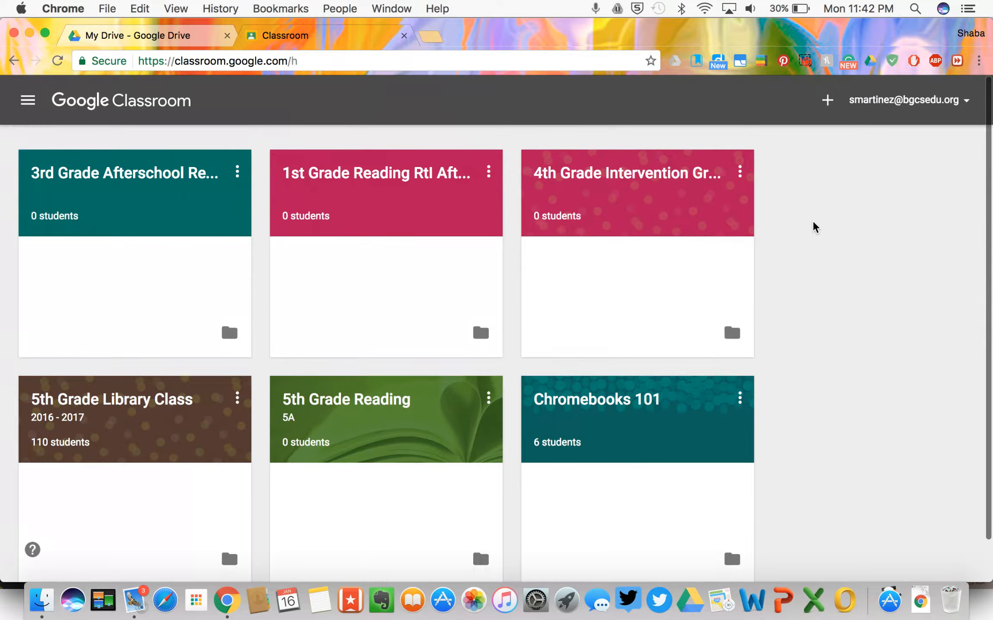
pyautogui.click(828, 101)
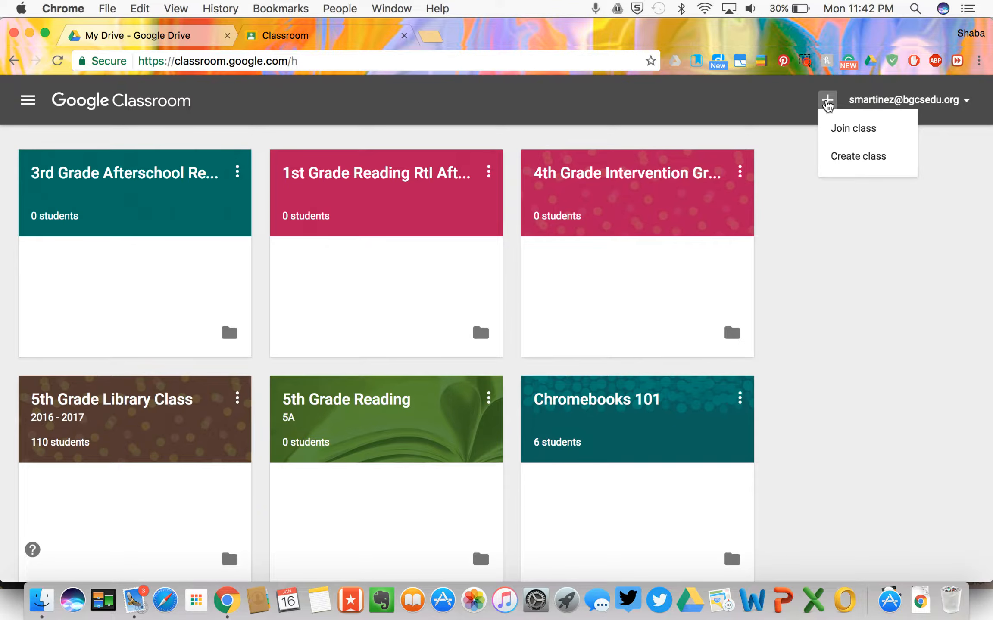
pyautogui.click(838, 132)
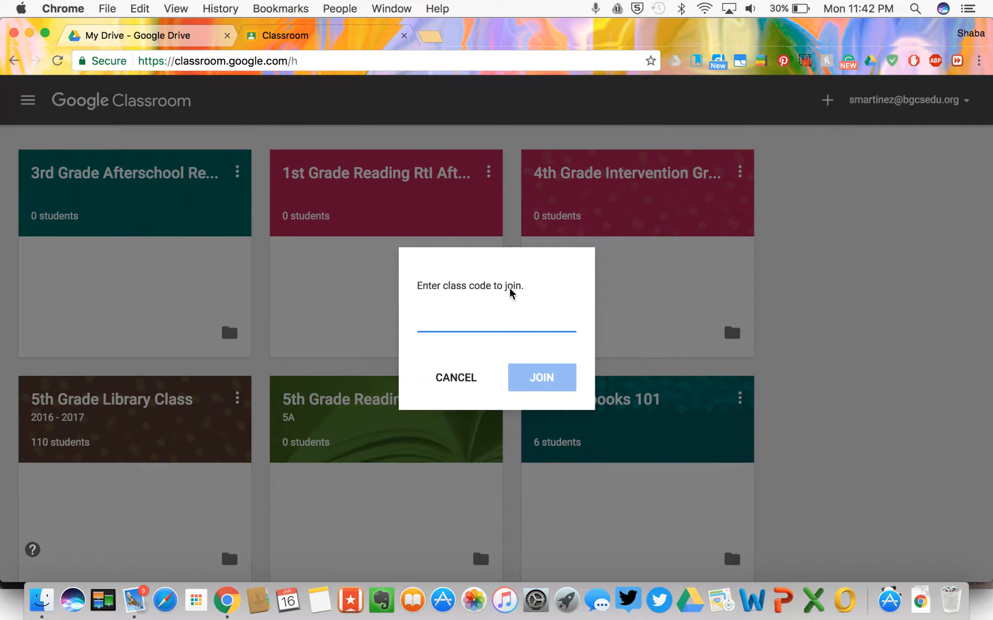
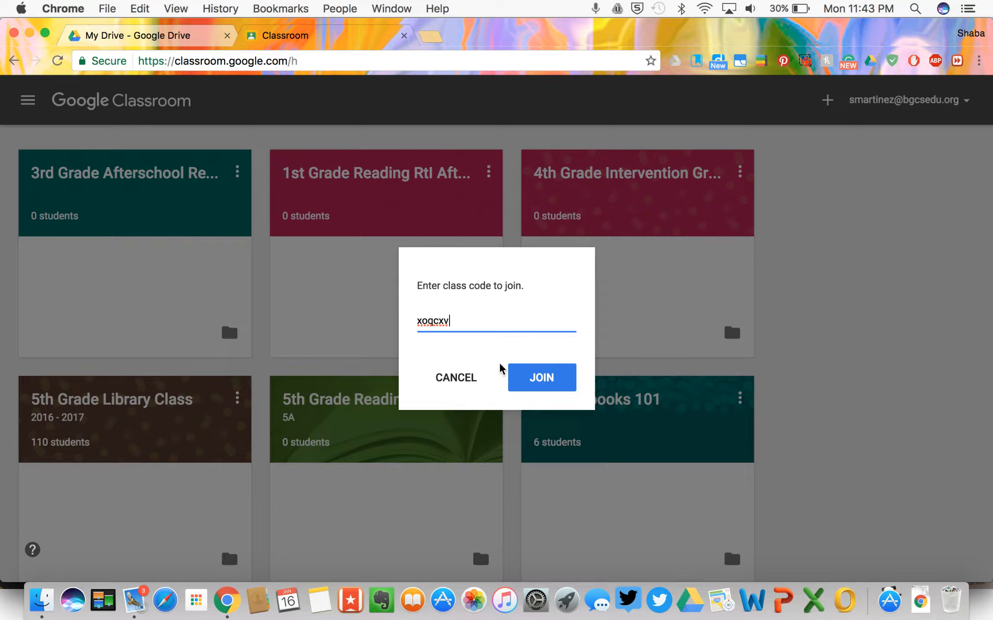
pyautogui.click(454, 379)
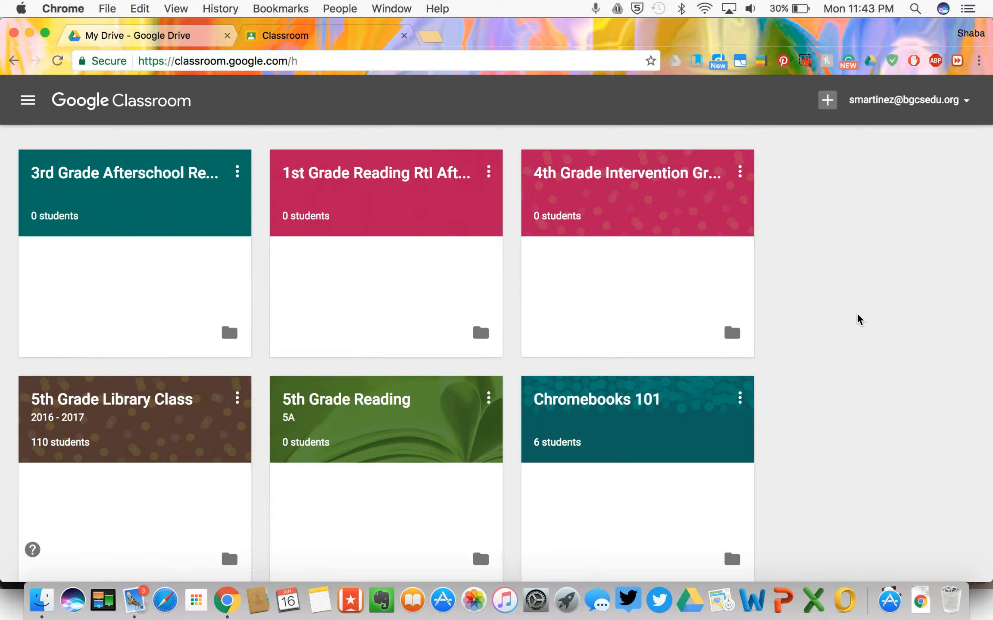
pyautogui.scroll(-2, 856, 312)
pyautogui.scroll(2, 857, 315)
pyautogui.scroll(-3, 801, 367)
pyautogui.click(28, 104)
pyautogui.scroll(-2, 99, 348)
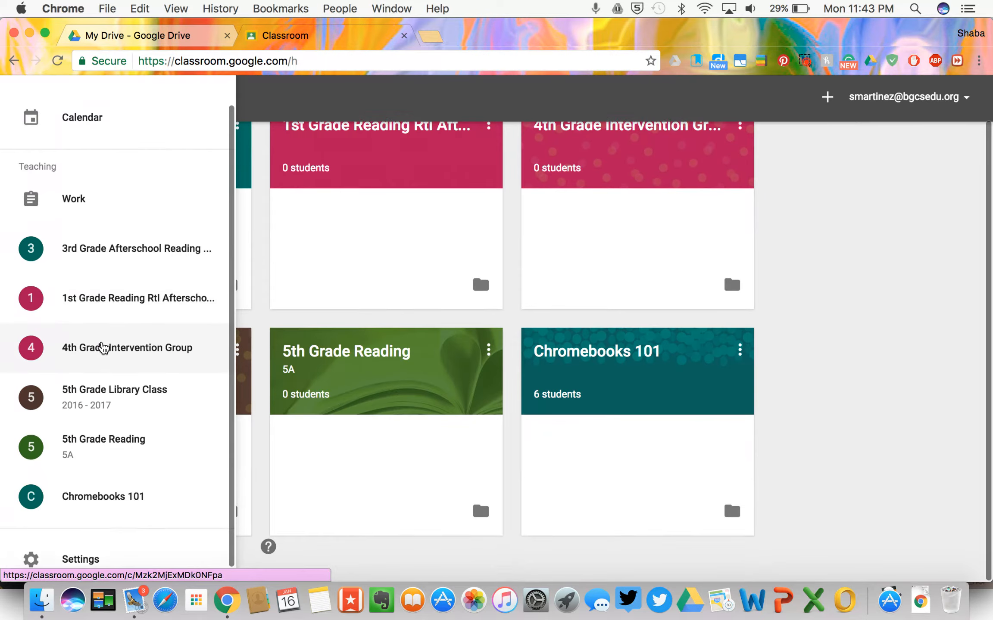
pyautogui.scroll(2, 99, 345)
pyautogui.click(493, 130)
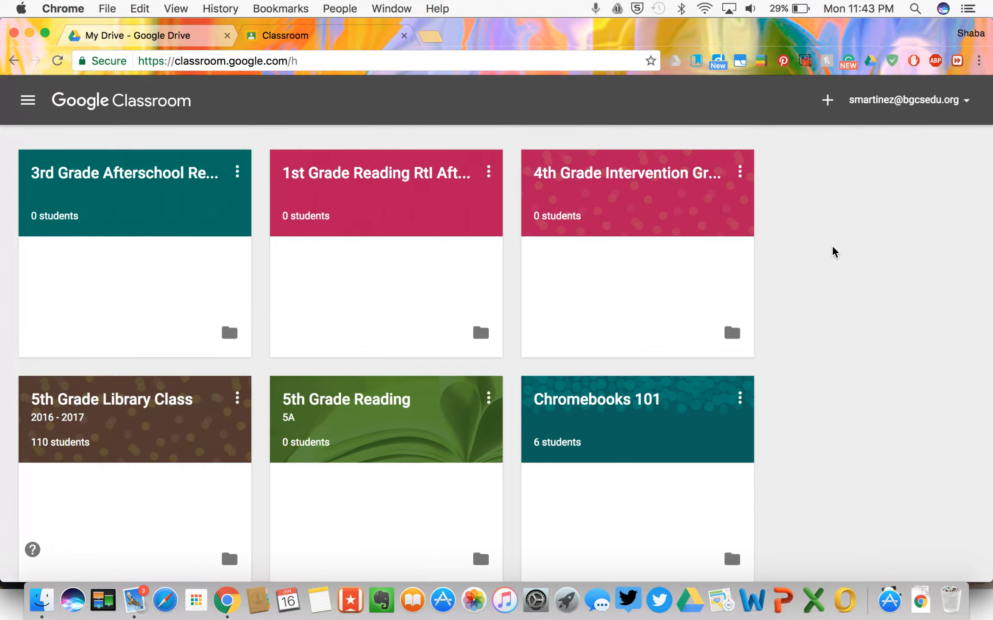